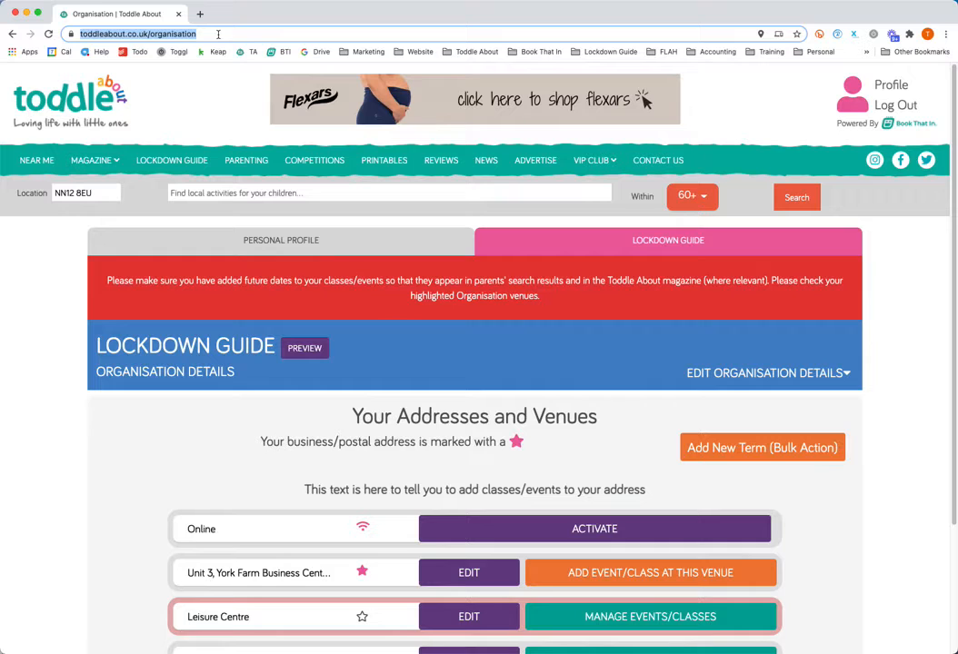
# Activate the Online venue and start adding a new class at it.
pyautogui.click(55, 420)
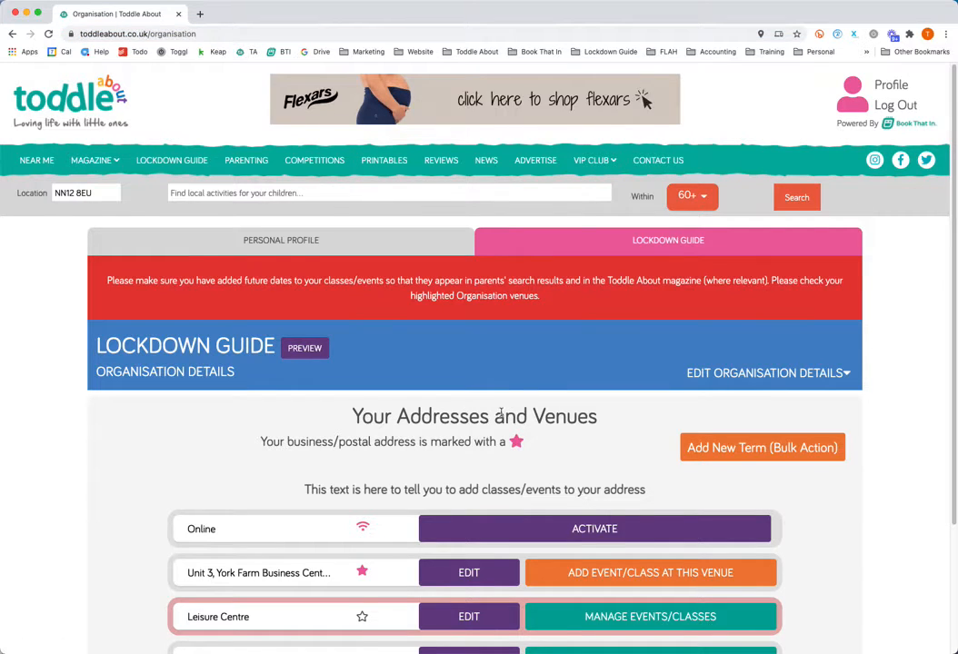
pyautogui.scroll(-1, 502, 414)
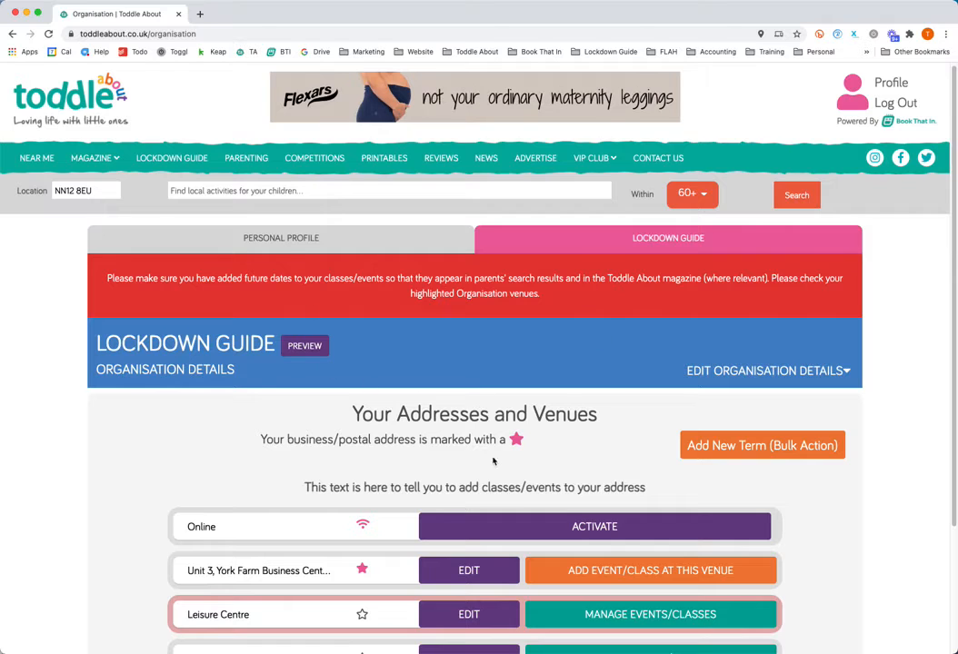
pyautogui.scroll(-3, 493, 462)
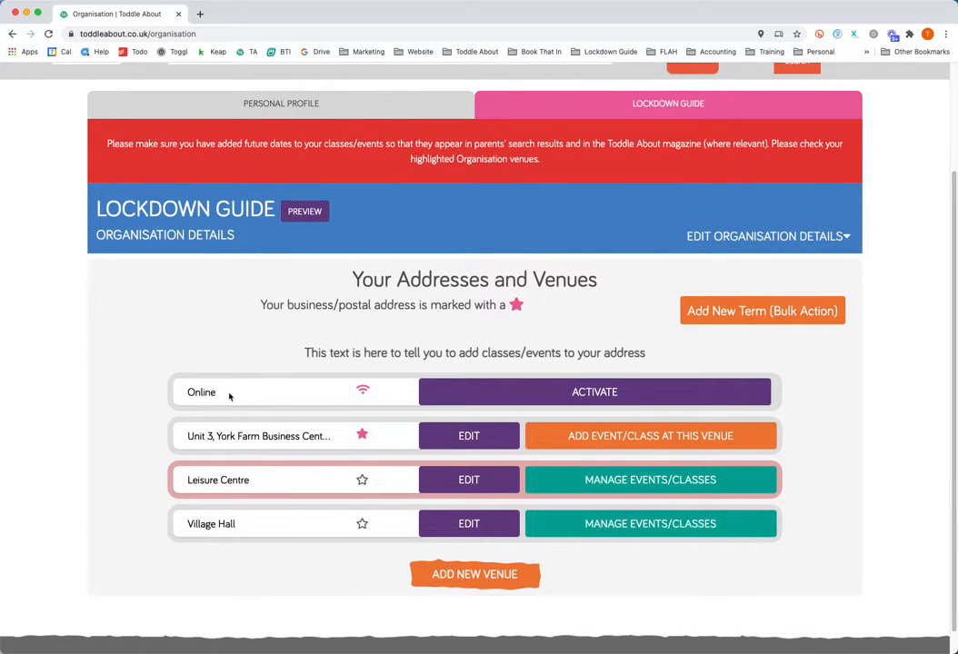
pyautogui.click(614, 392)
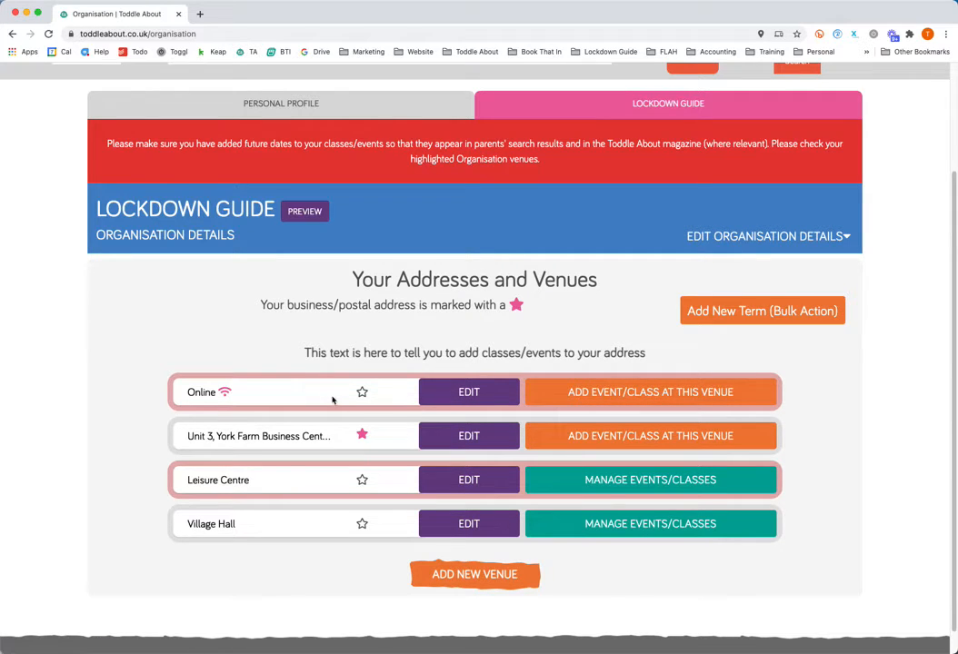
pyautogui.click(608, 396)
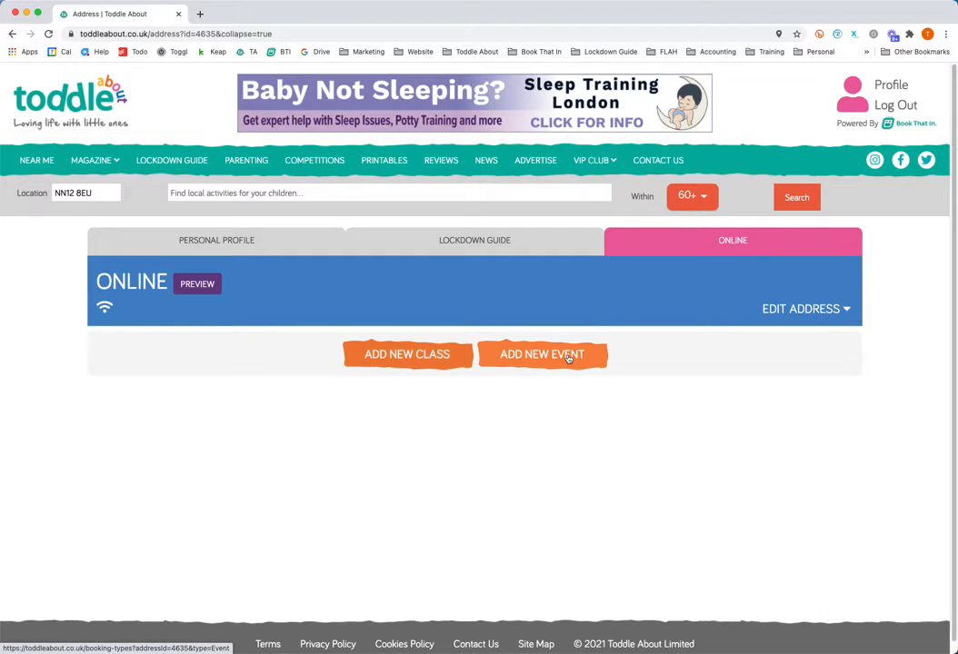
pyautogui.click(407, 357)
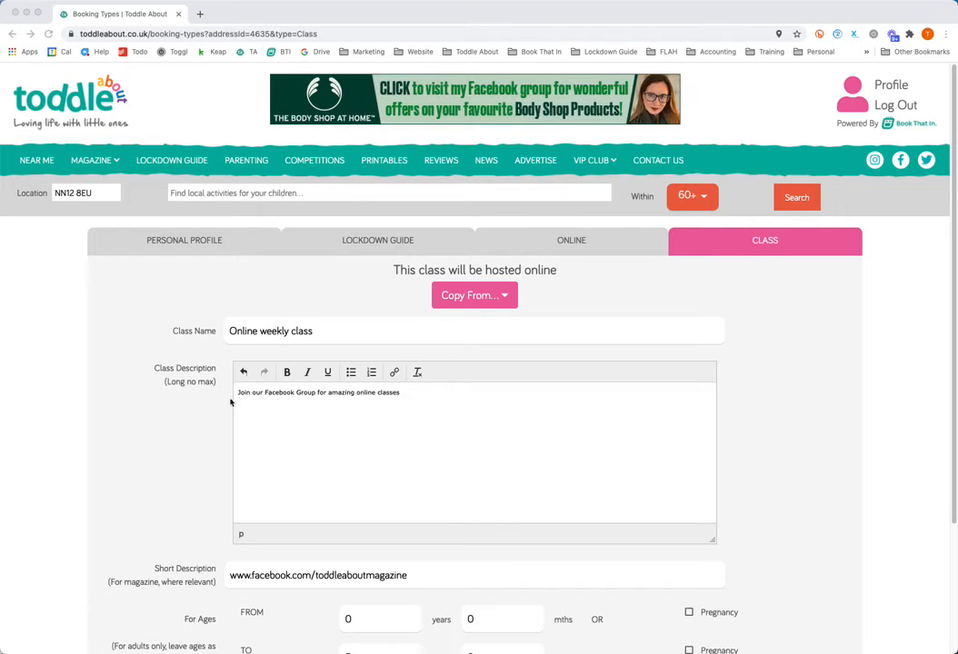
# Check the Online weekly class's description, Facebook link in the short description and age range, and save the class.
pyautogui.scroll(-2, 231, 399)
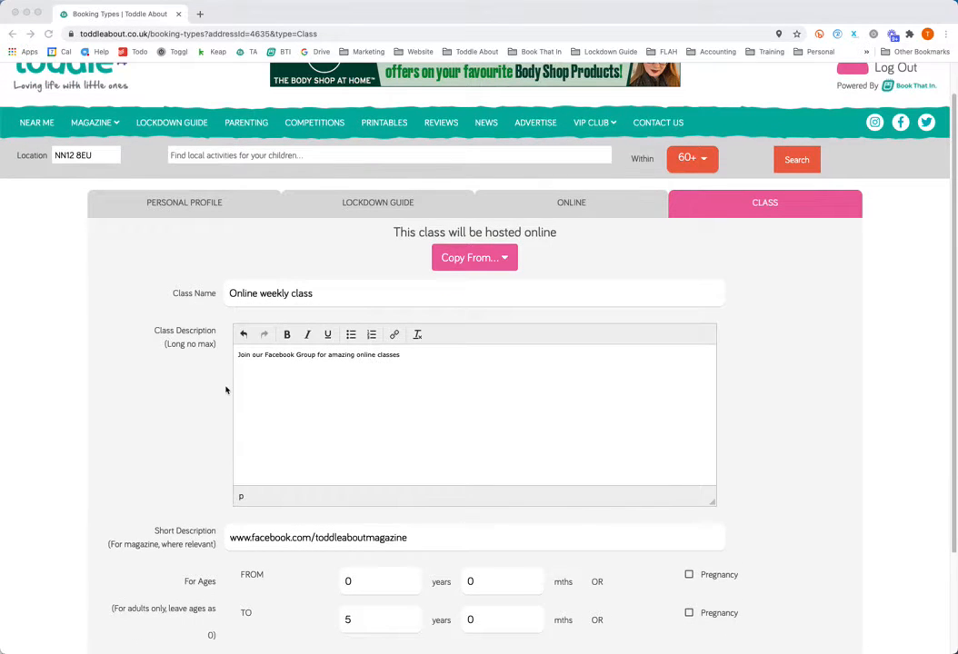
pyautogui.scroll(-5, 209, 391)
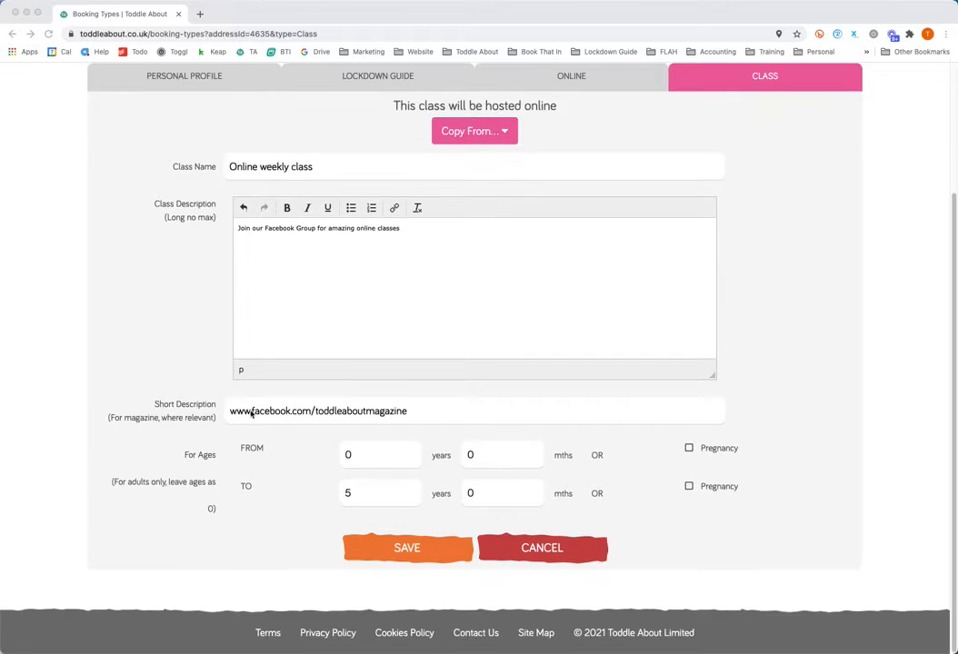
pyautogui.click(345, 411)
pyautogui.moveTo(422, 409); pyautogui.dragTo(227, 411)
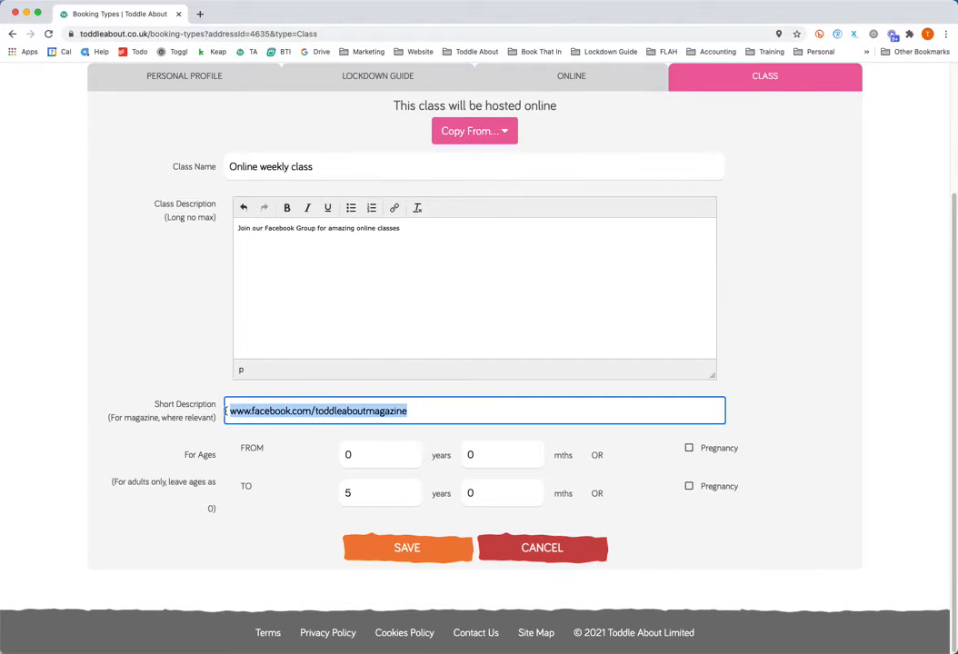
pyautogui.click(324, 243)
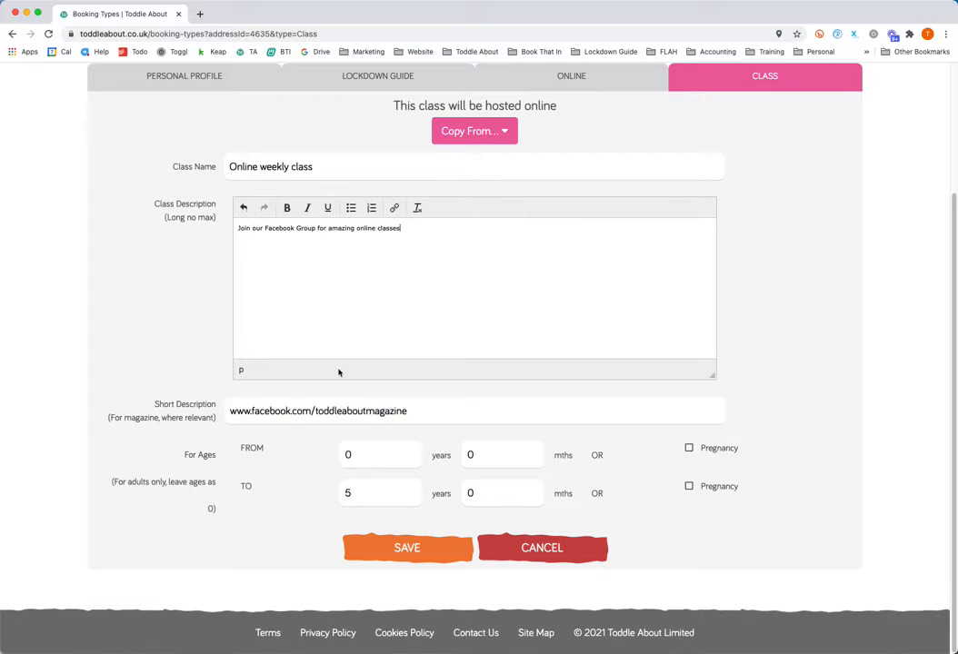
pyautogui.moveTo(436, 415); pyautogui.dragTo(232, 416)
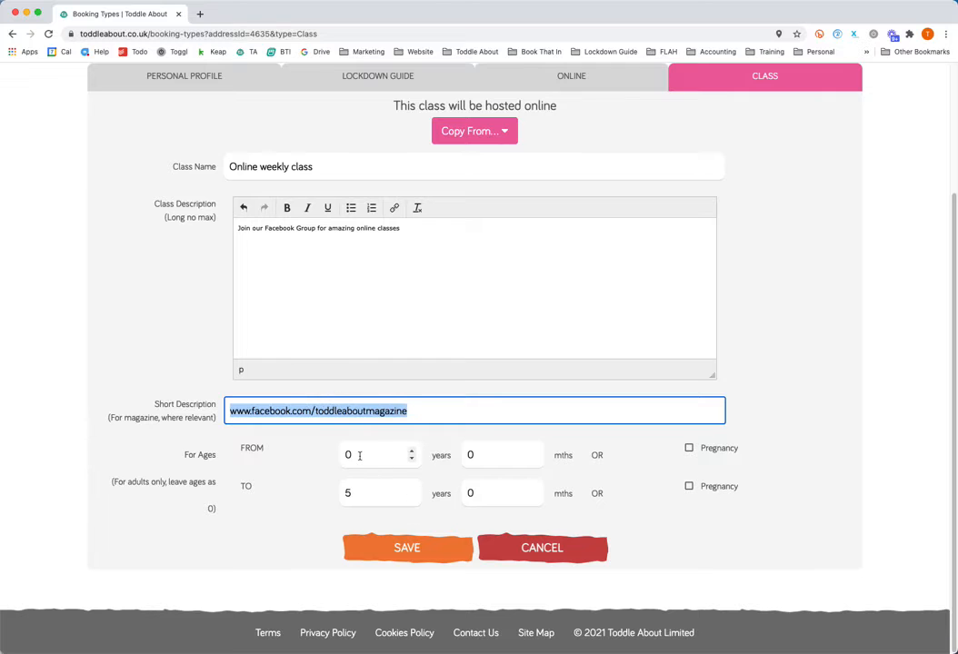
pyautogui.click(405, 553)
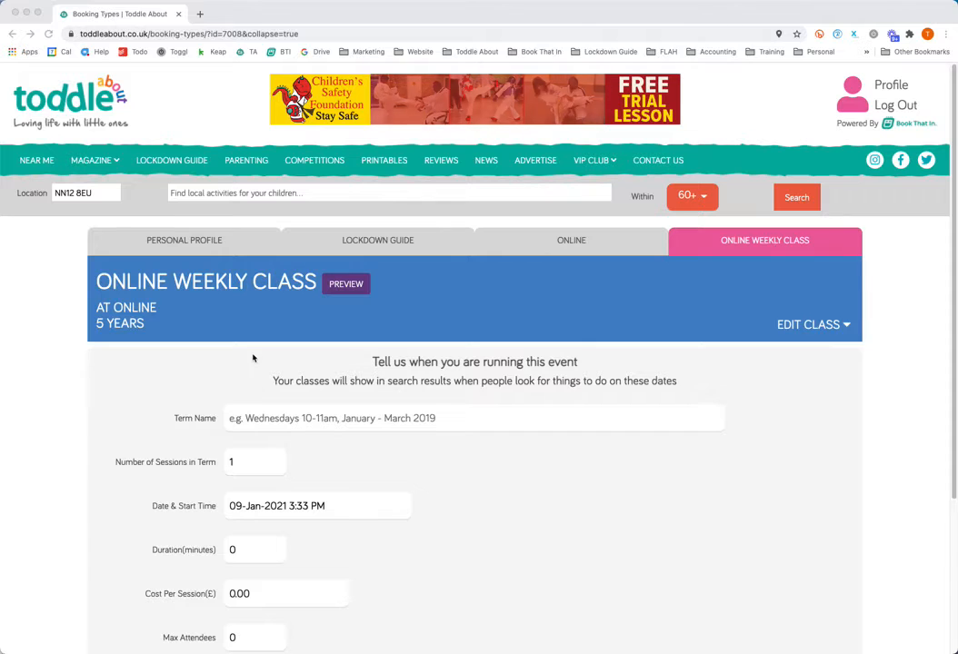
# Name the class's term "Mondays 10am" and set its number of sessions to 7.
pyautogui.scroll(-2, 253, 357)
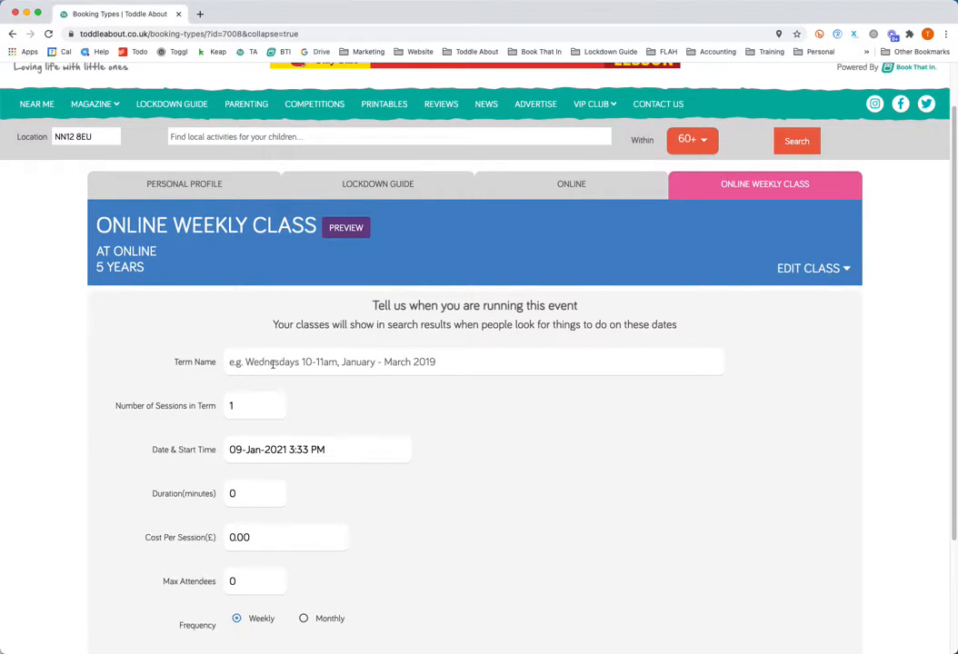
pyautogui.click(269, 364)
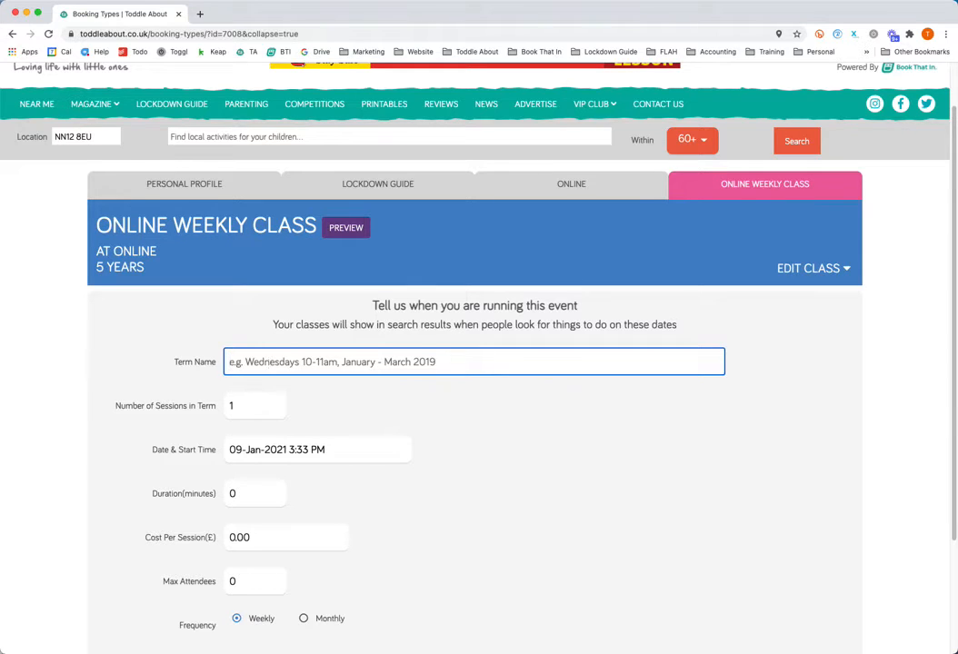
pyautogui.write('Mondays 10am')
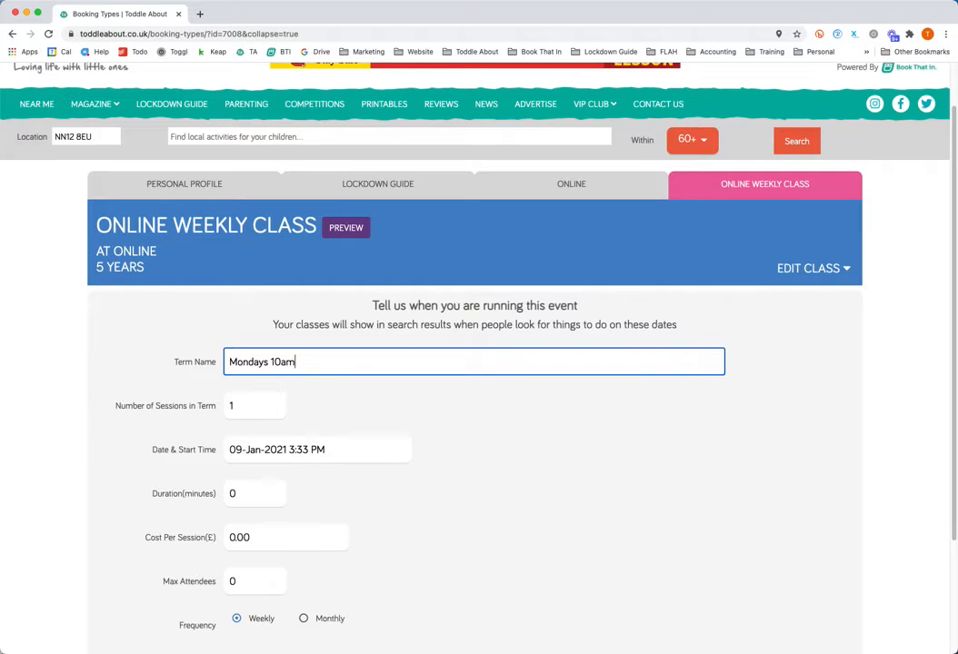
pyautogui.click(232, 405)
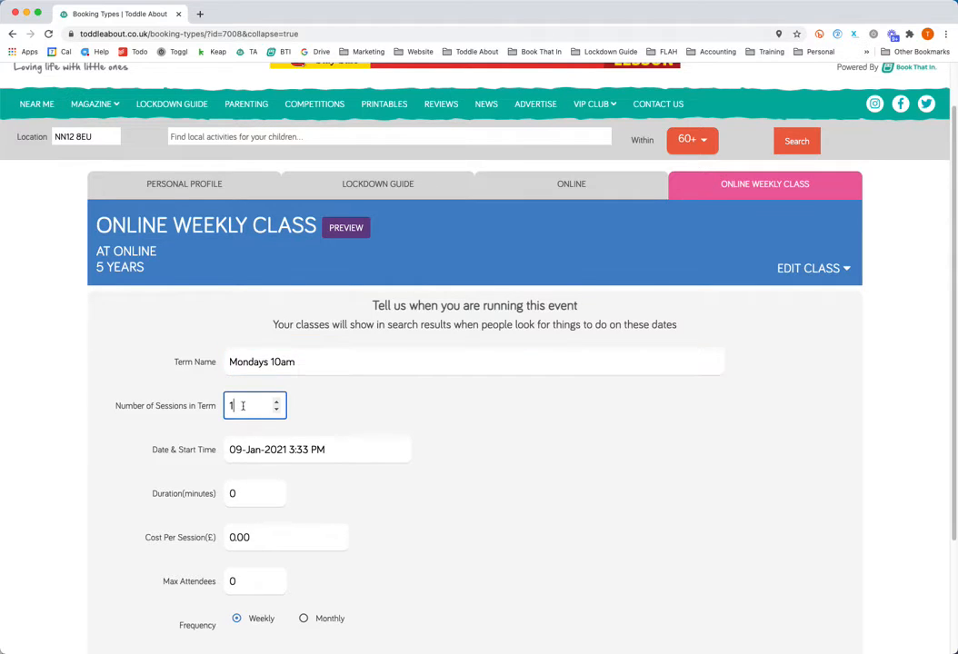
pyautogui.doubleClick(245, 402)
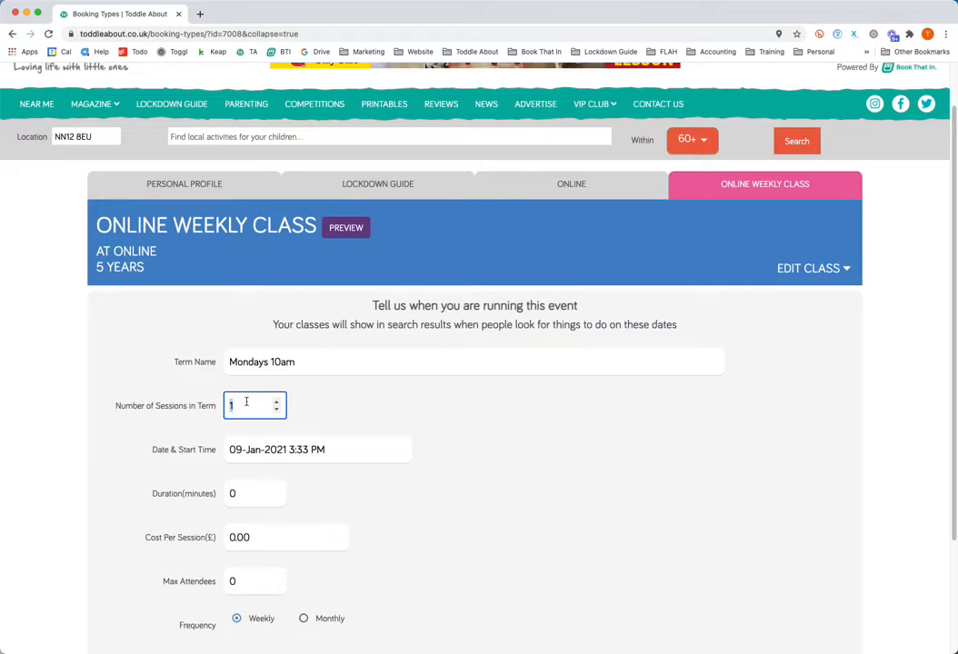
pyautogui.write('7')
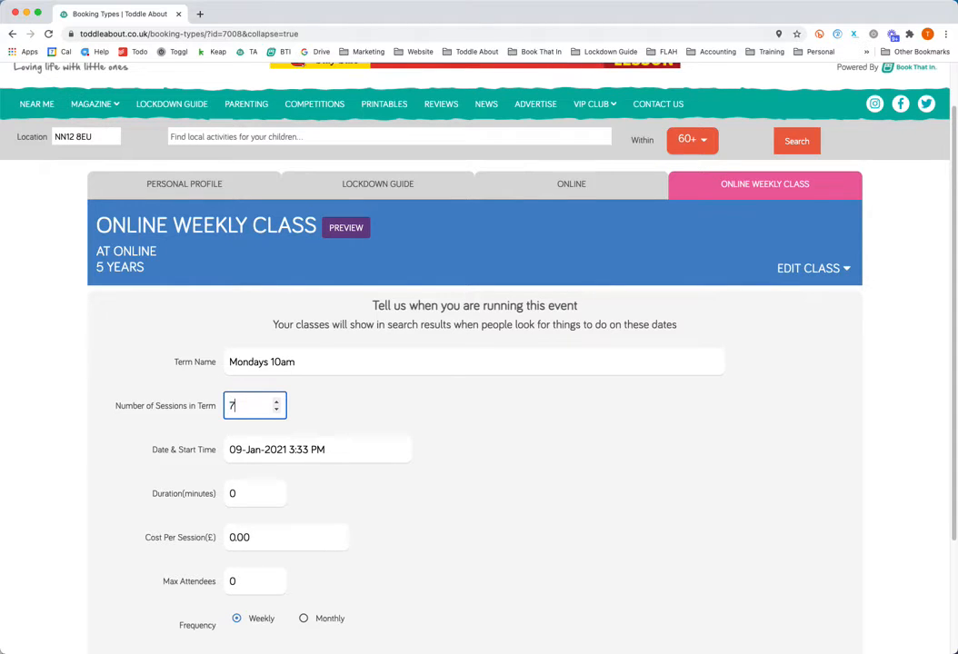
# Set the term's date and start time to 11 January 2021 at 10:00 AM.
pyautogui.click(259, 453)
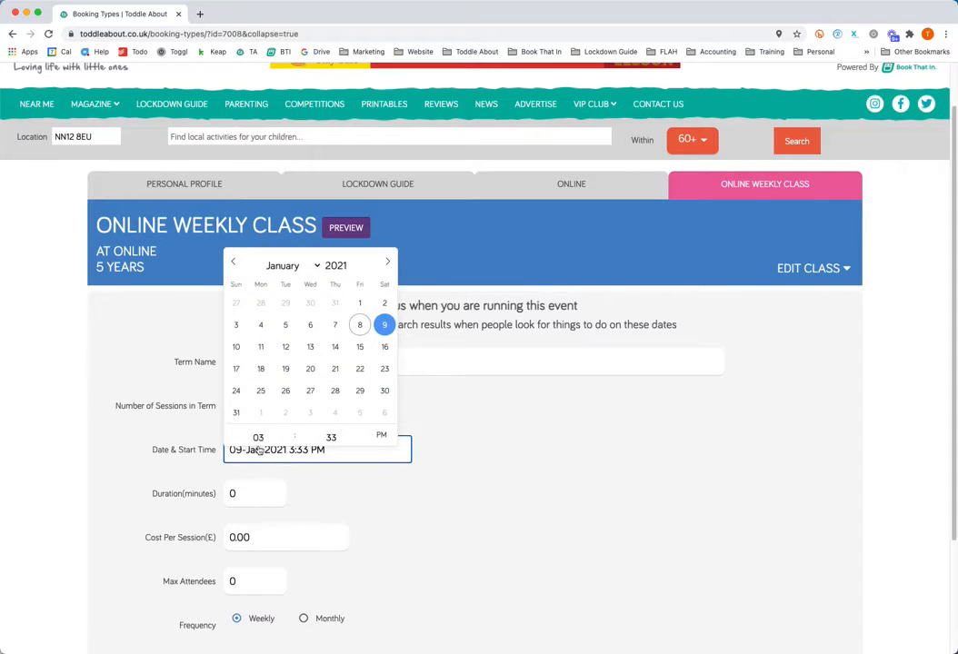
pyautogui.click(261, 348)
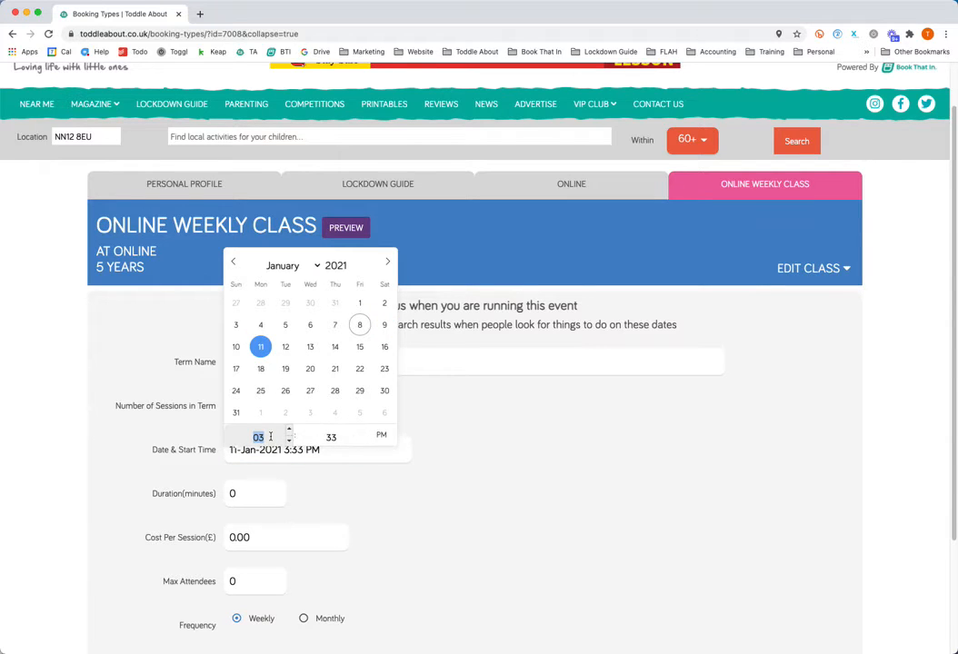
pyautogui.write('1')
pyautogui.click(324, 438)
pyautogui.write('00')
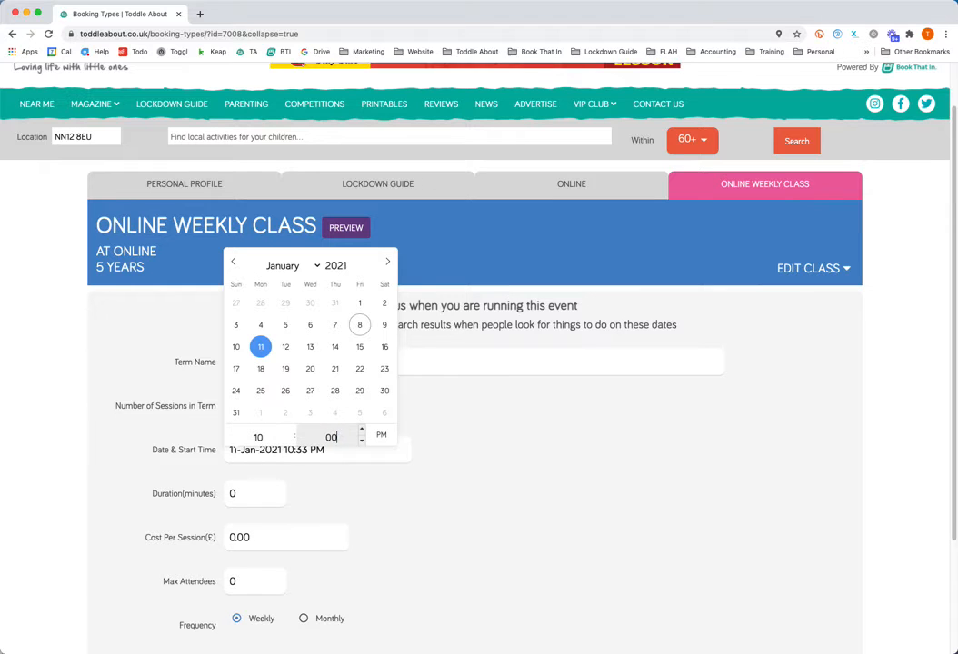
pyautogui.click(381, 436)
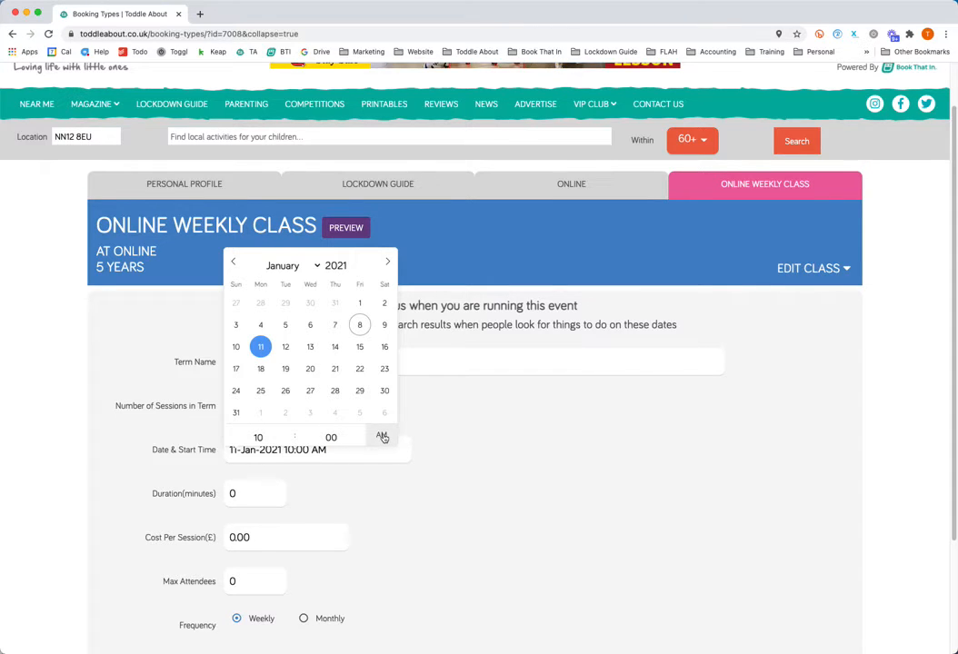
pyautogui.click(483, 484)
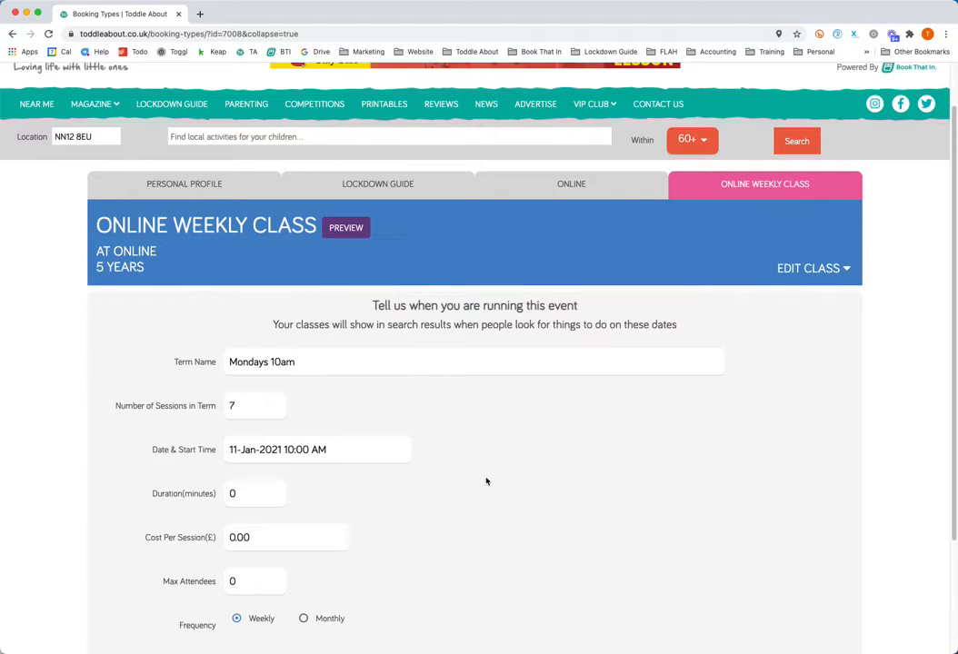
# Set the session duration to 30 minutes and the cost per session to £5.
pyautogui.doubleClick(258, 489)
pyautogui.write('30')
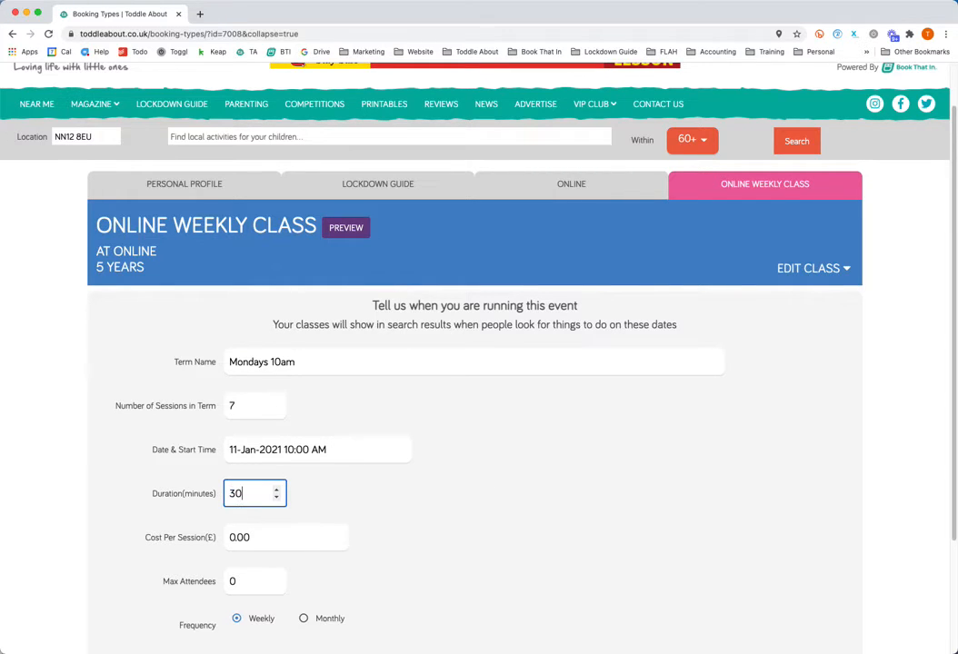
pyautogui.scroll(-3, 396, 468)
pyautogui.doubleClick(253, 387)
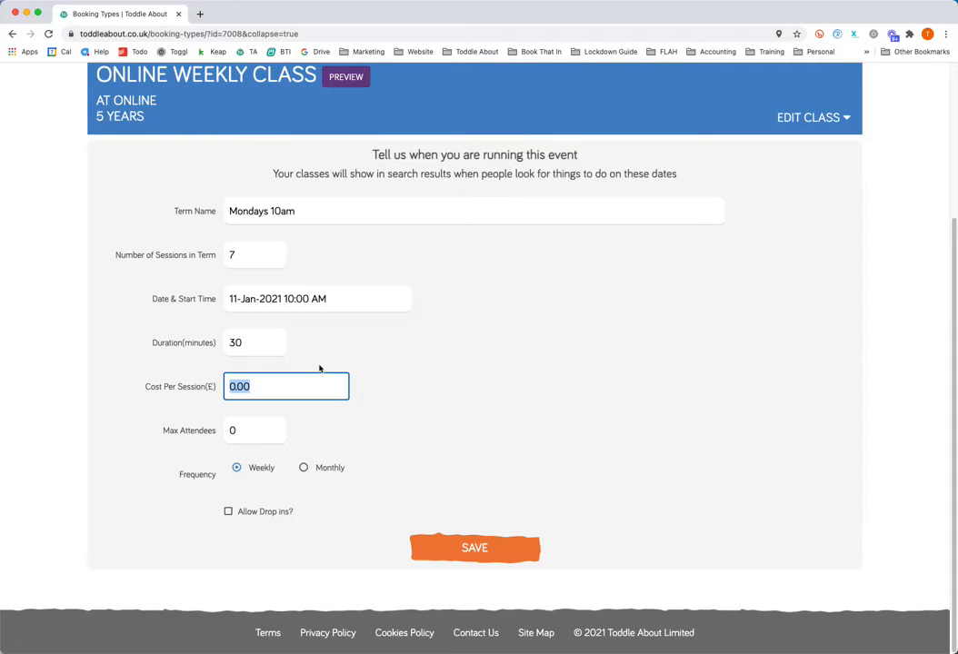
pyautogui.write('5')
pyautogui.click(335, 424)
# Set the maximum attendees to 99 and save the weekly term.
pyautogui.click(250, 427)
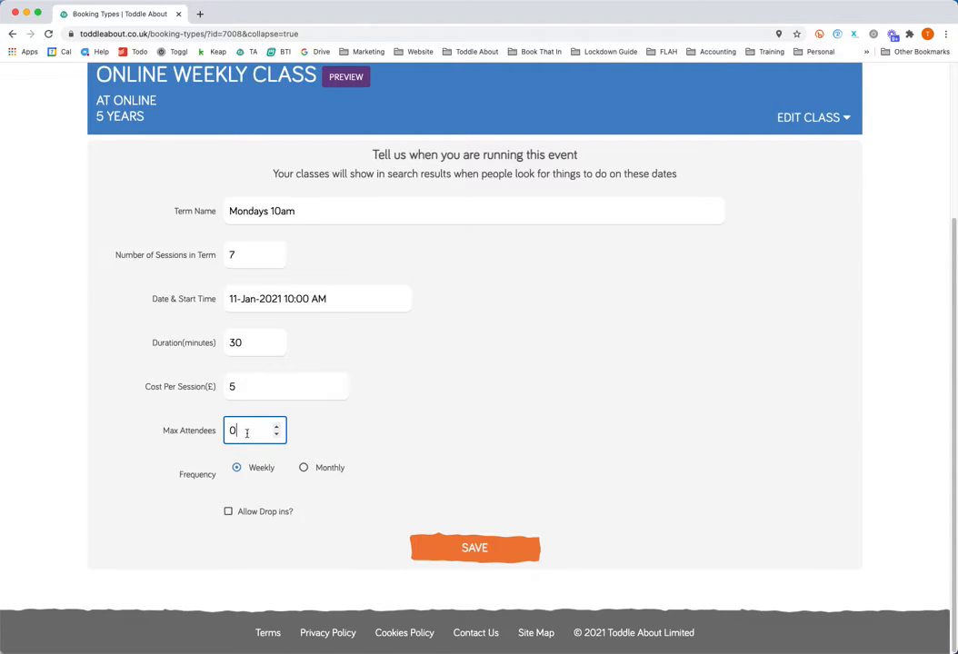
pyautogui.moveTo(246, 431); pyautogui.dragTo(212, 428)
pyautogui.write('99')
pyautogui.click(402, 434)
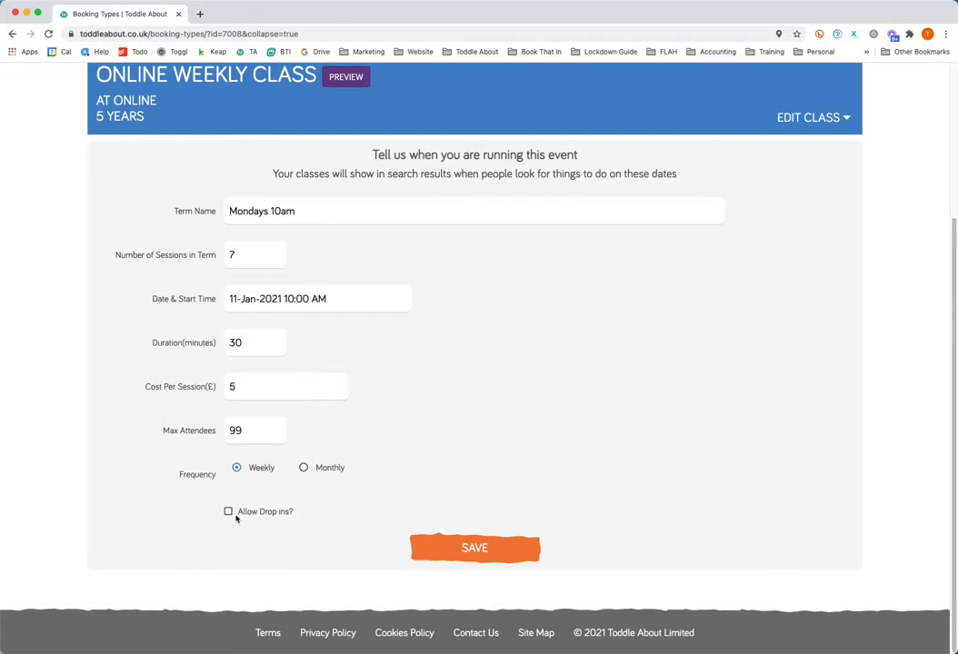
pyautogui.click(423, 548)
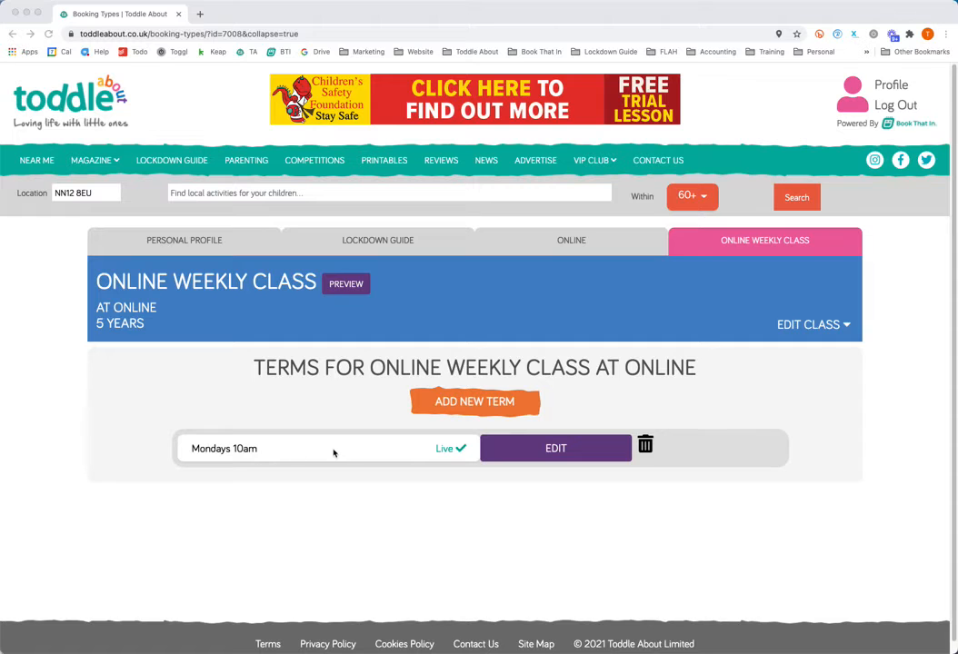
# Preview the public company page, examine the online class's details and term dates, and return to the class's term list.
pyautogui.click(349, 286)
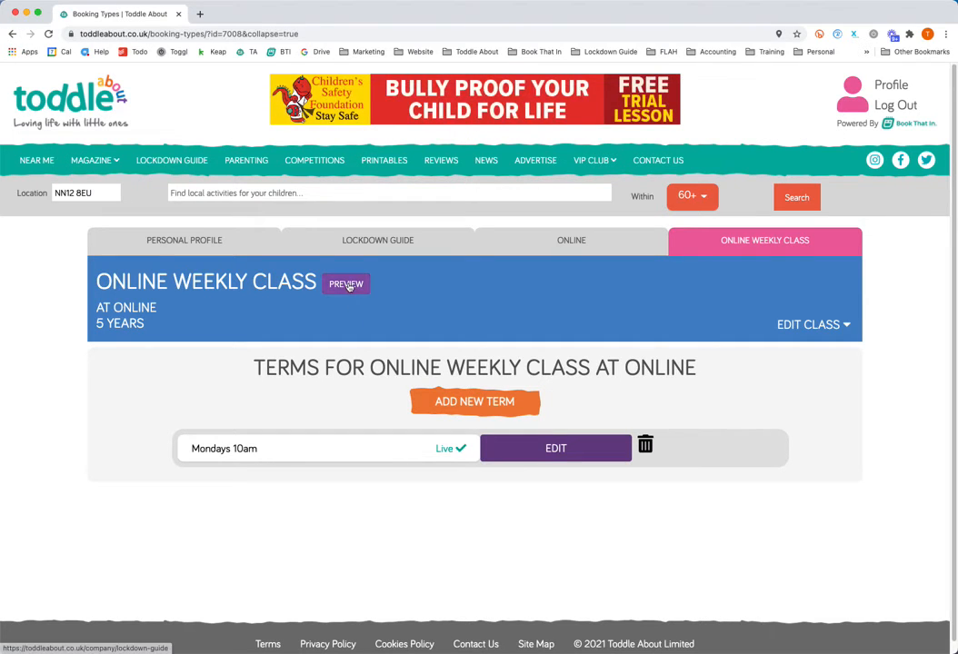
pyautogui.click(348, 286)
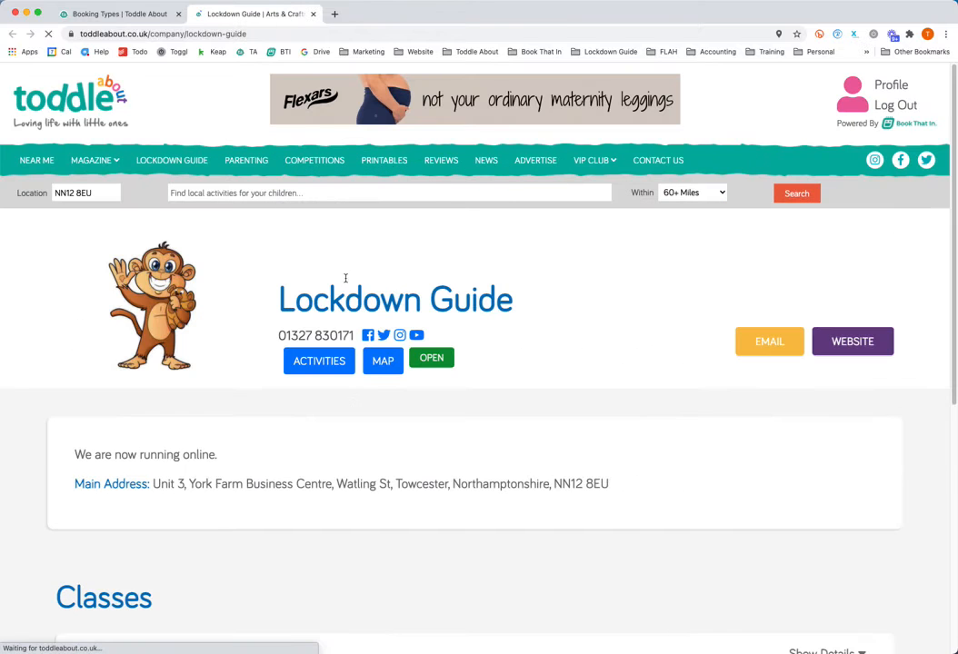
pyautogui.click(321, 363)
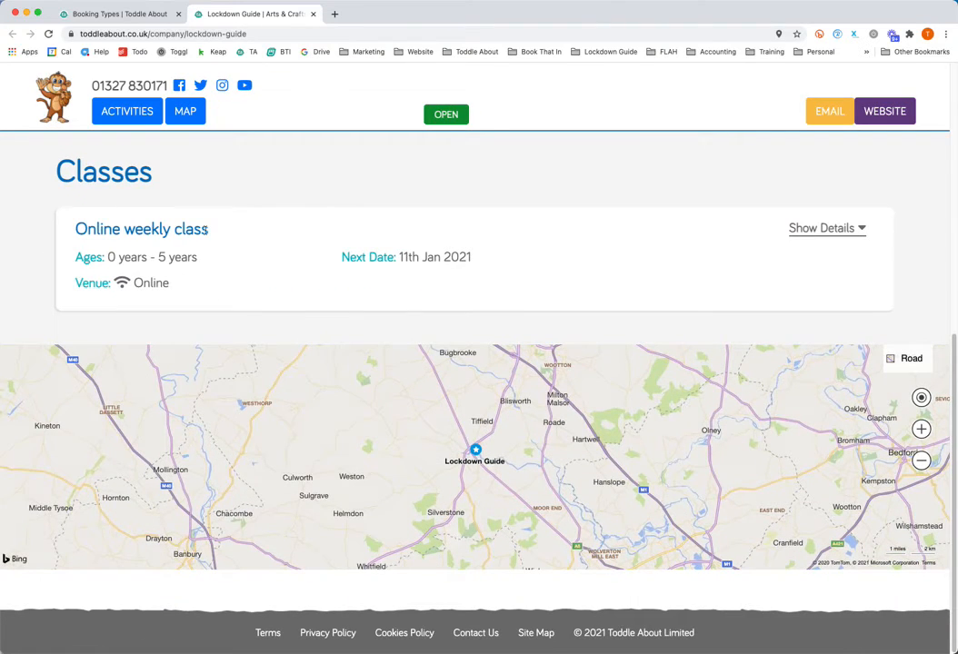
pyautogui.click(834, 235)
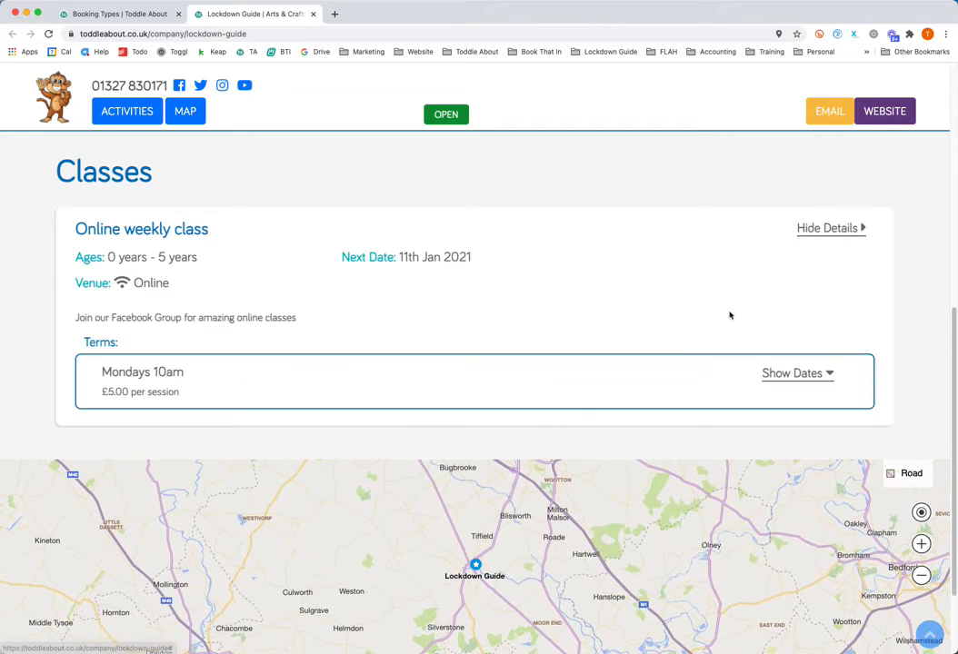
pyautogui.click(827, 373)
pyautogui.scroll(-1, 218, 431)
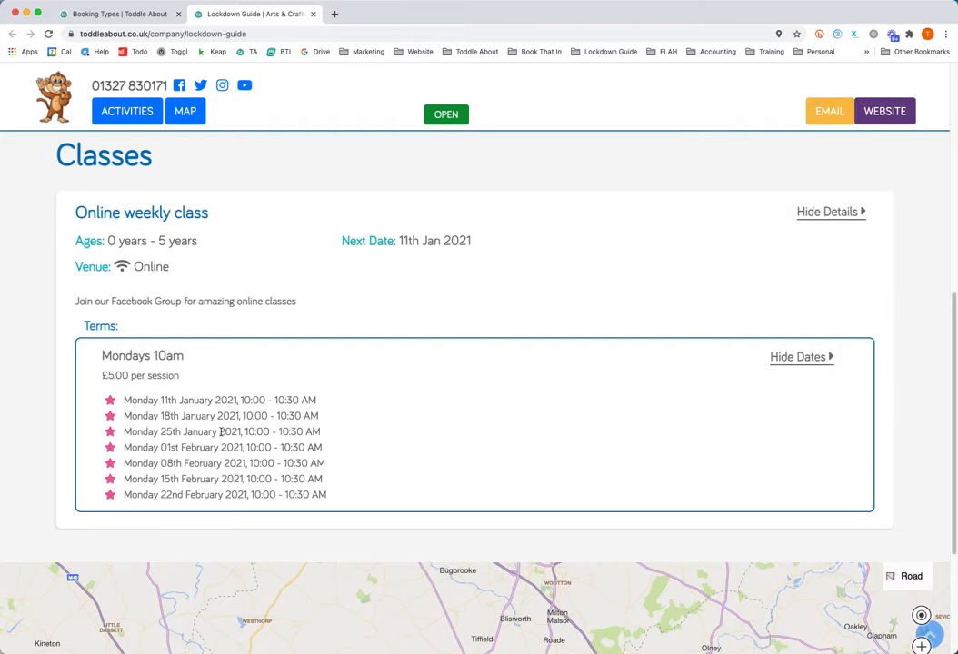
pyautogui.scroll(5, 220, 431)
pyautogui.scroll(-5, 269, 438)
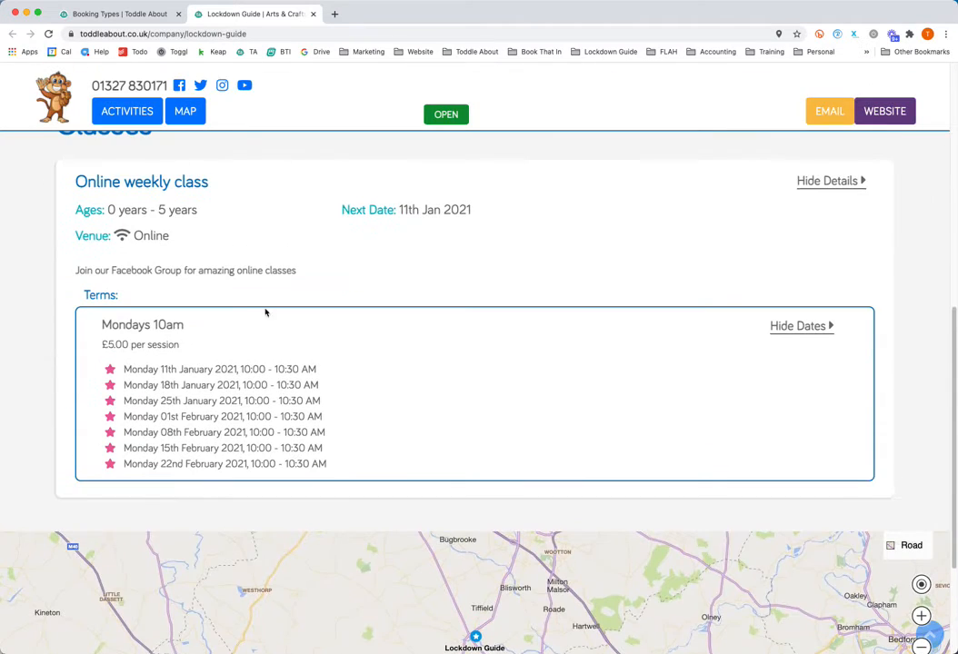
pyautogui.click(125, 14)
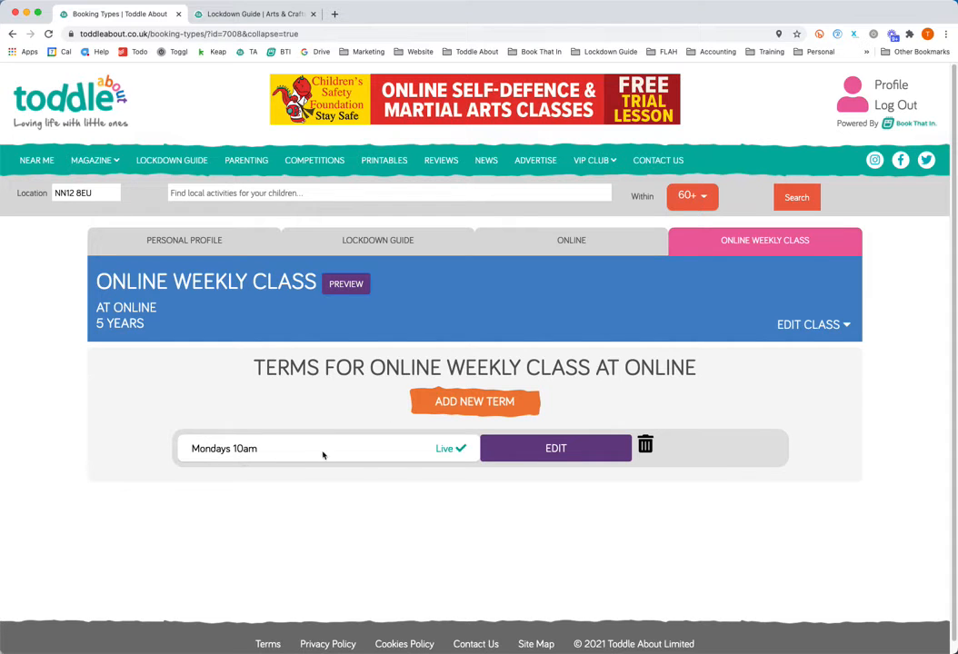
# Delete the 1 February session from the term dates of the Mondays 10am term.
pyautogui.click(570, 450)
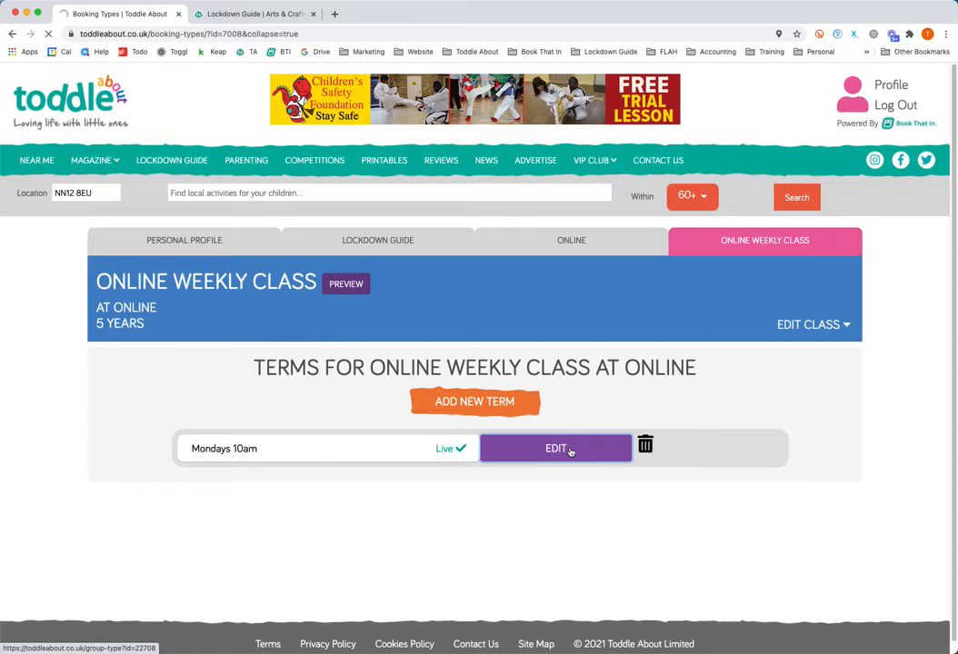
pyautogui.scroll(-1, 572, 453)
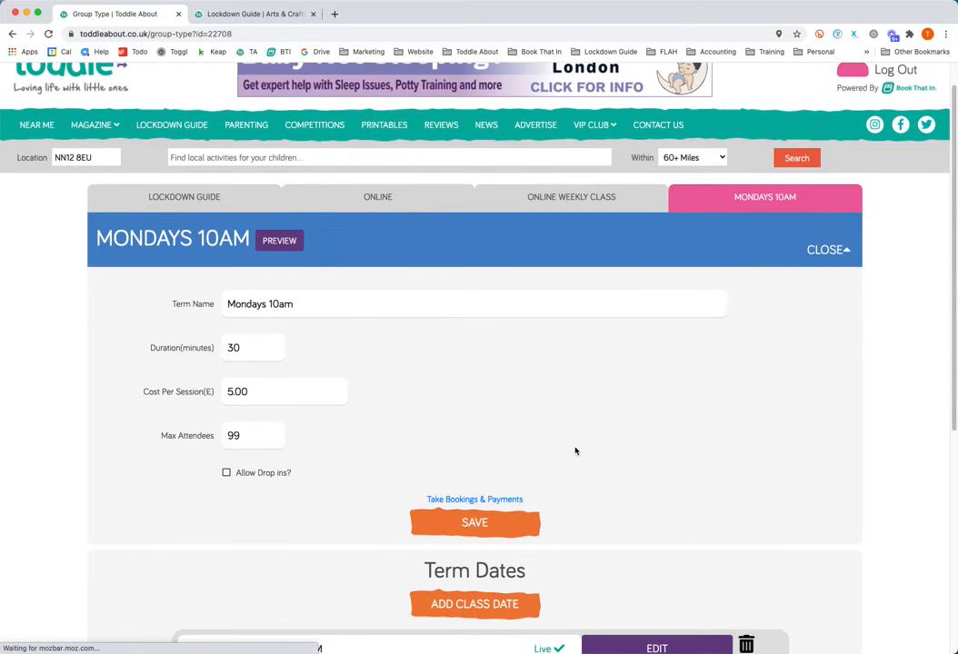
pyautogui.scroll(-5, 589, 447)
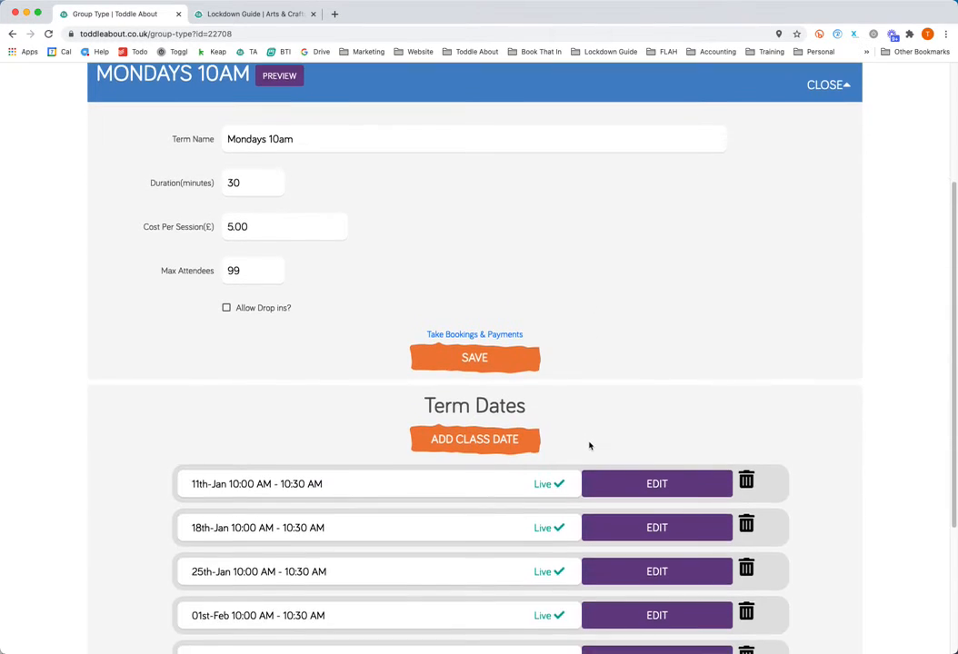
pyautogui.scroll(-3, 589, 444)
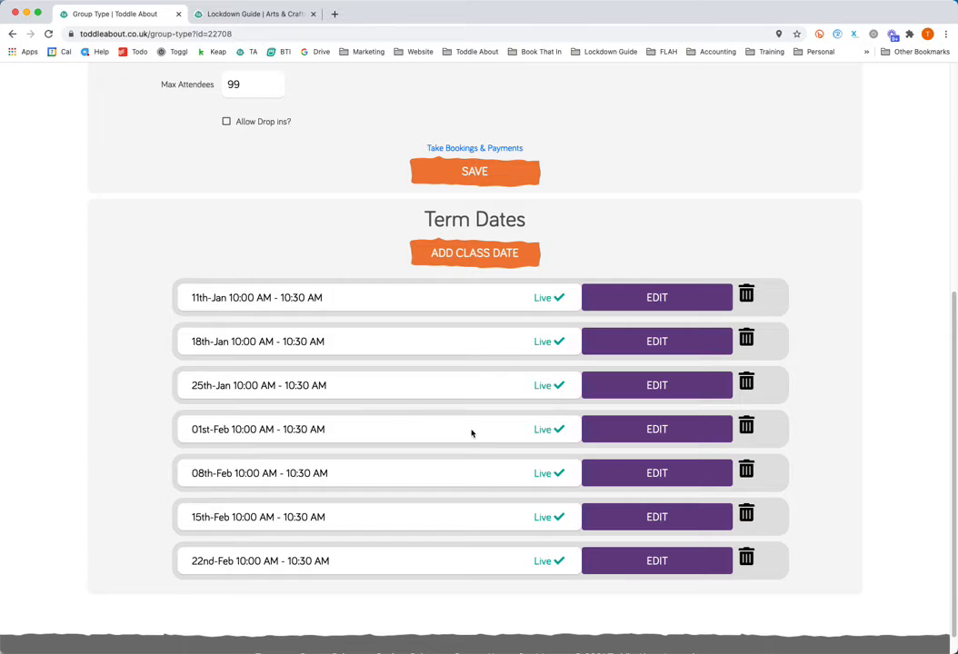
pyautogui.click(746, 426)
pyautogui.click(592, 170)
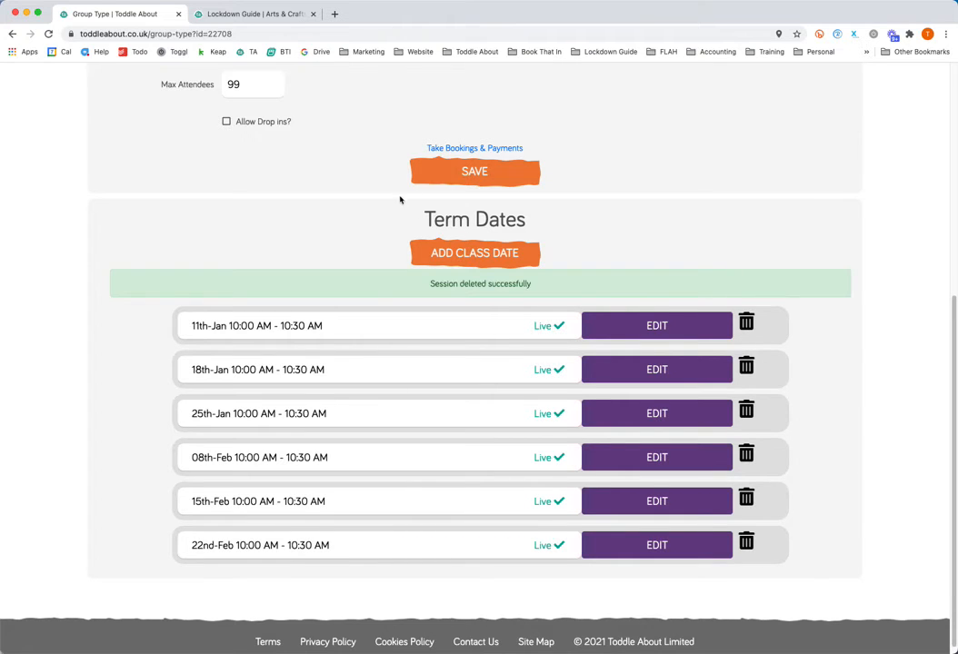
# Return to the online weekly class and start a new term copied from Mondays 10am.
pyautogui.scroll(5, 400, 199)
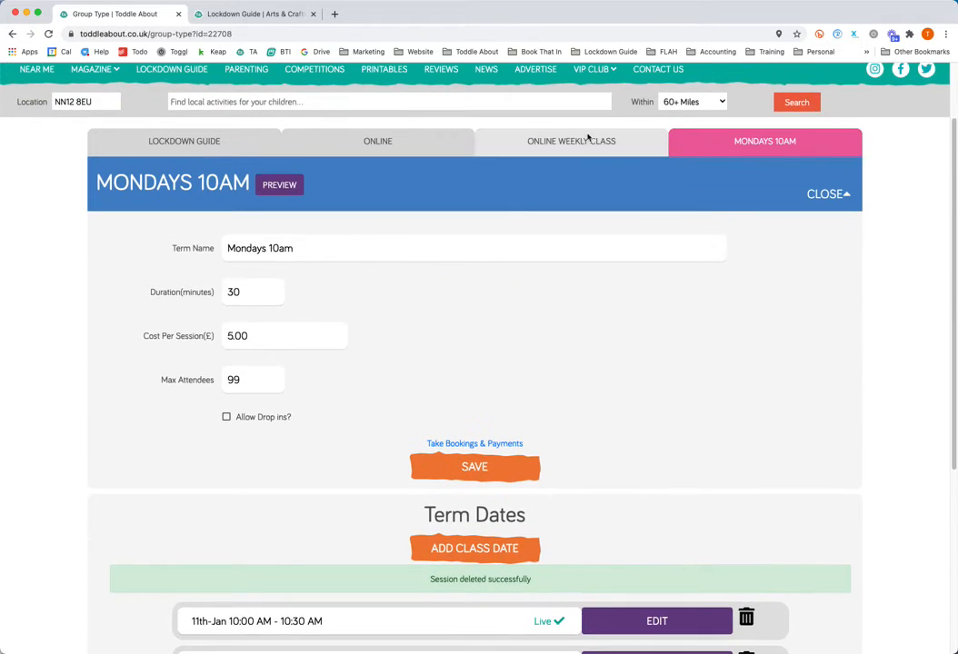
pyautogui.click(583, 143)
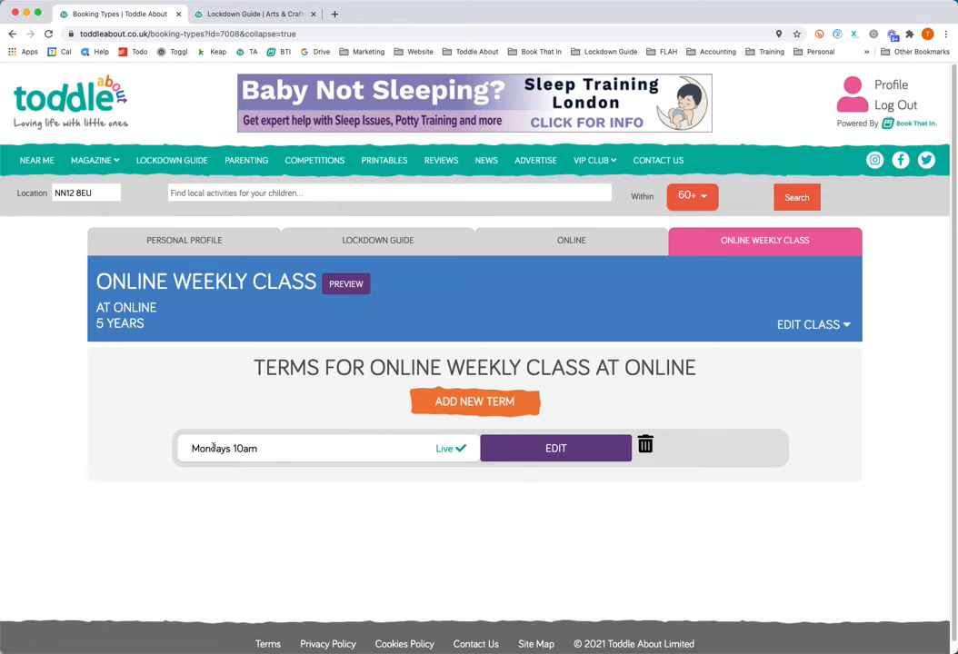
pyautogui.click(474, 405)
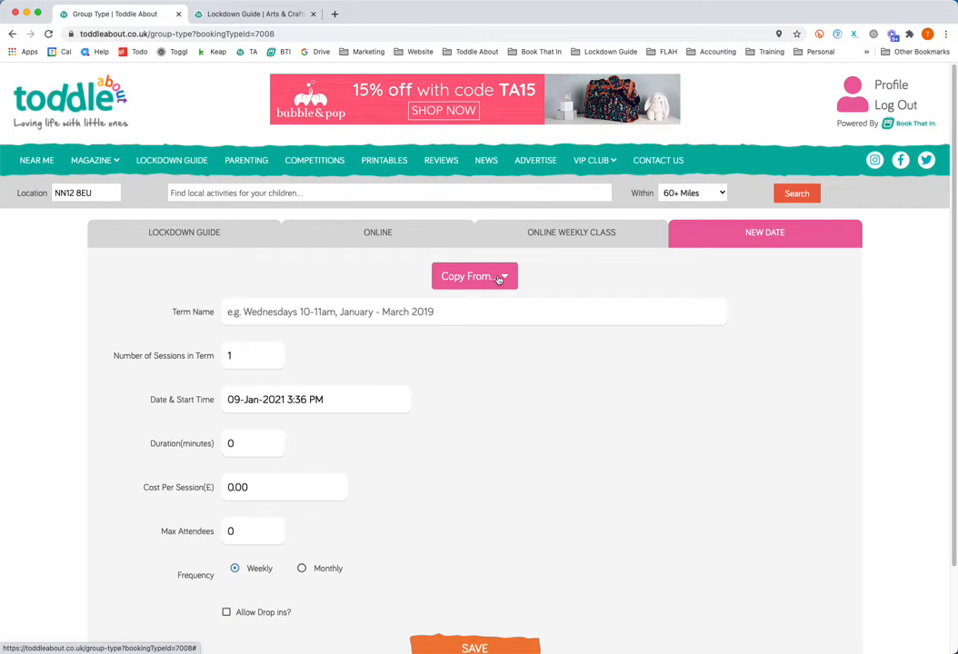
pyautogui.click(498, 278)
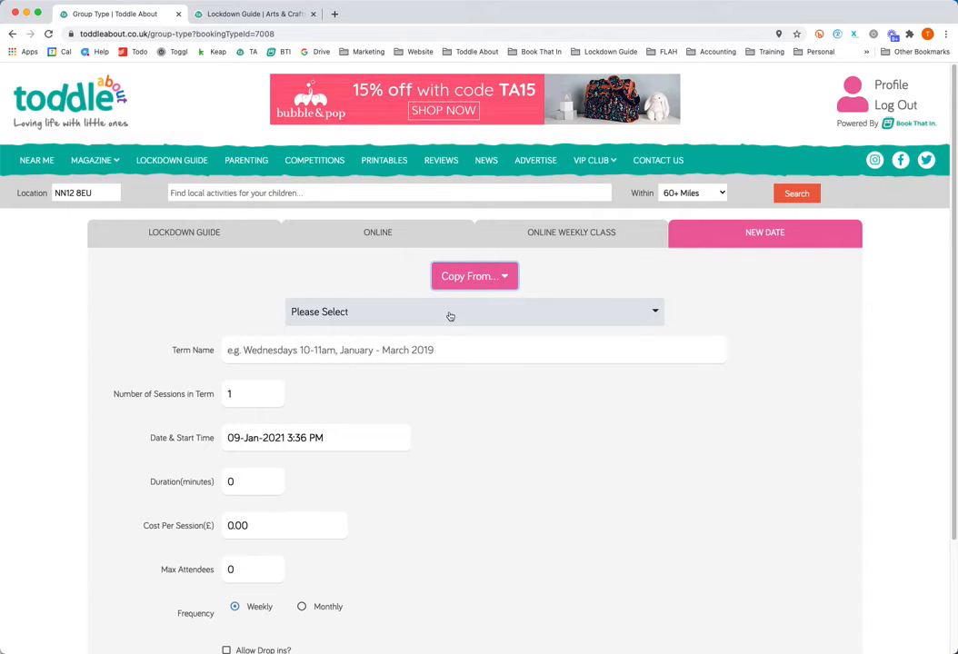
pyautogui.click(449, 313)
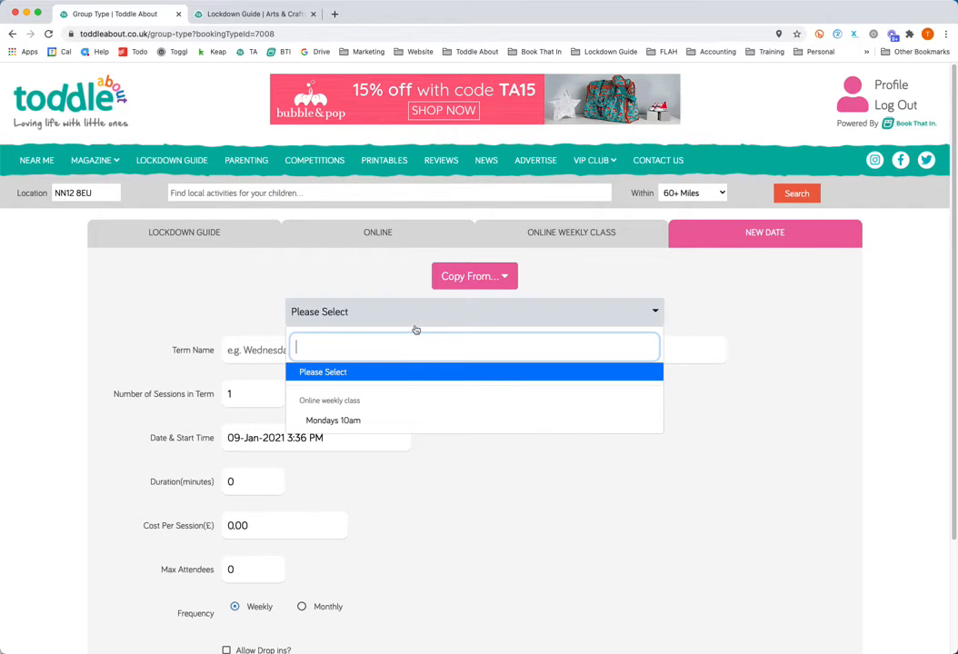
pyautogui.click(341, 421)
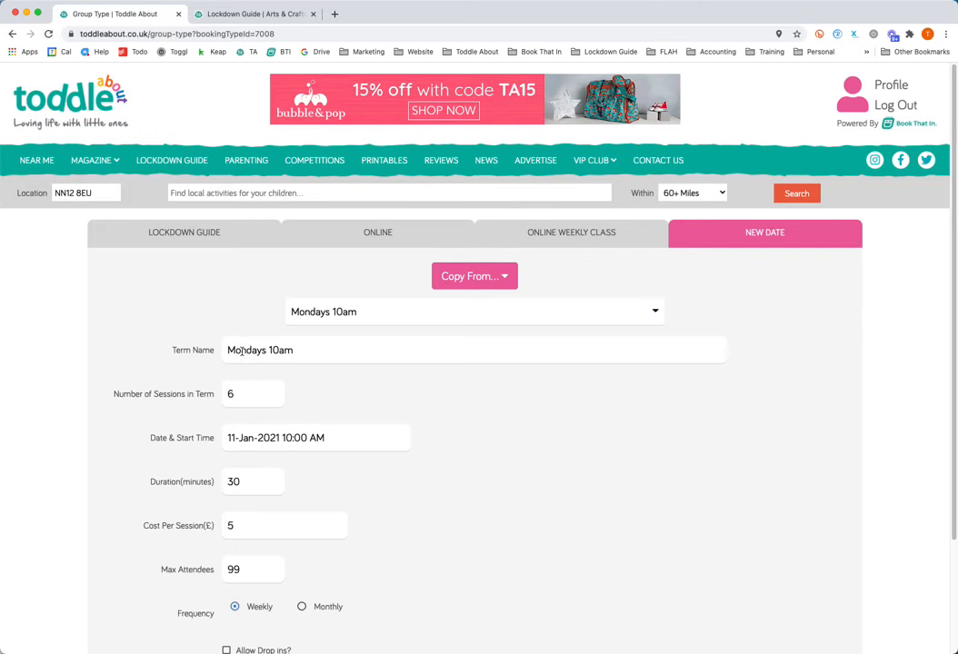
# Change the copied term's name to Wednesdays 10am.
pyautogui.doubleClick(241, 350)
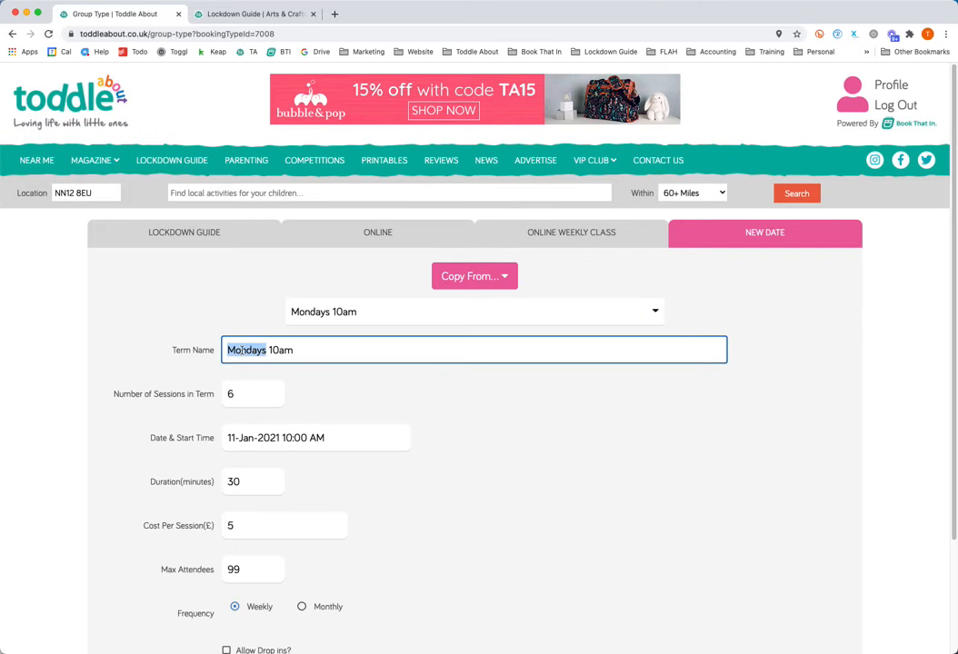
pyautogui.write('Wednesdays')
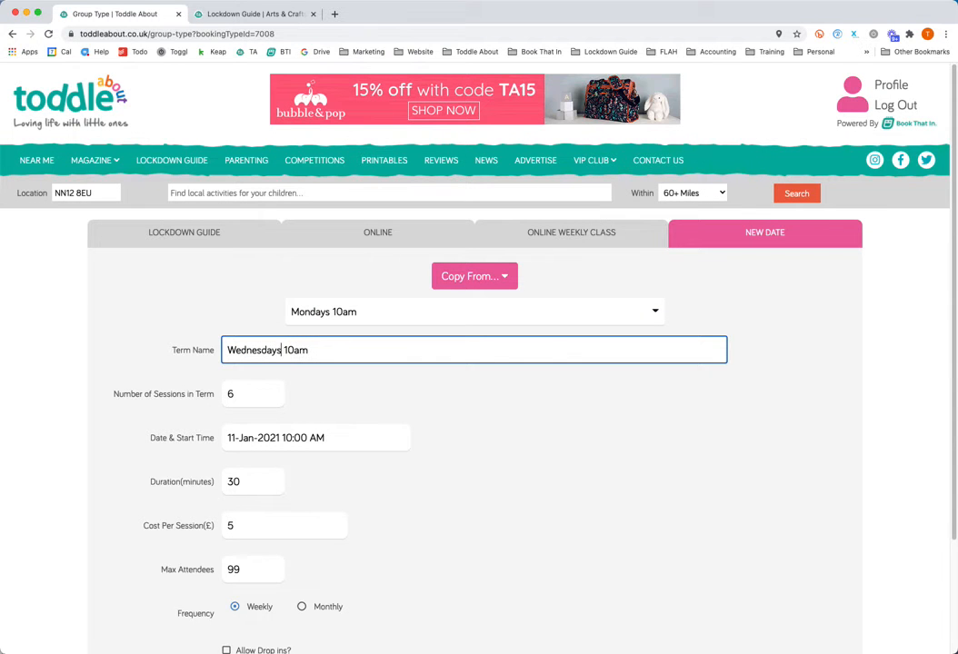
# Set the new term's start date to 13 January 2021 and save the term.
pyautogui.scroll(-1, 254, 386)
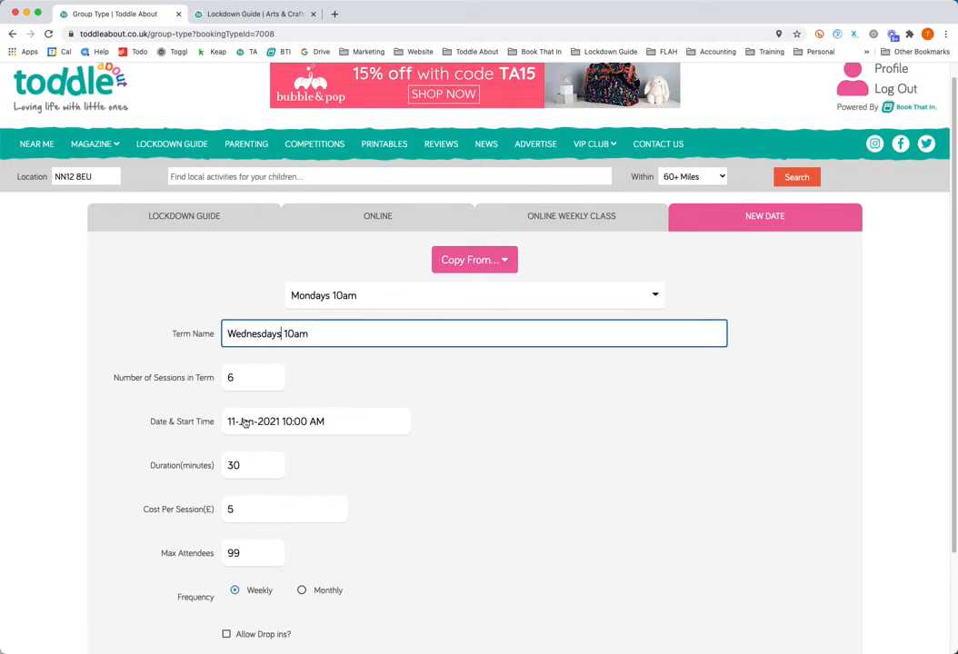
pyautogui.click(244, 423)
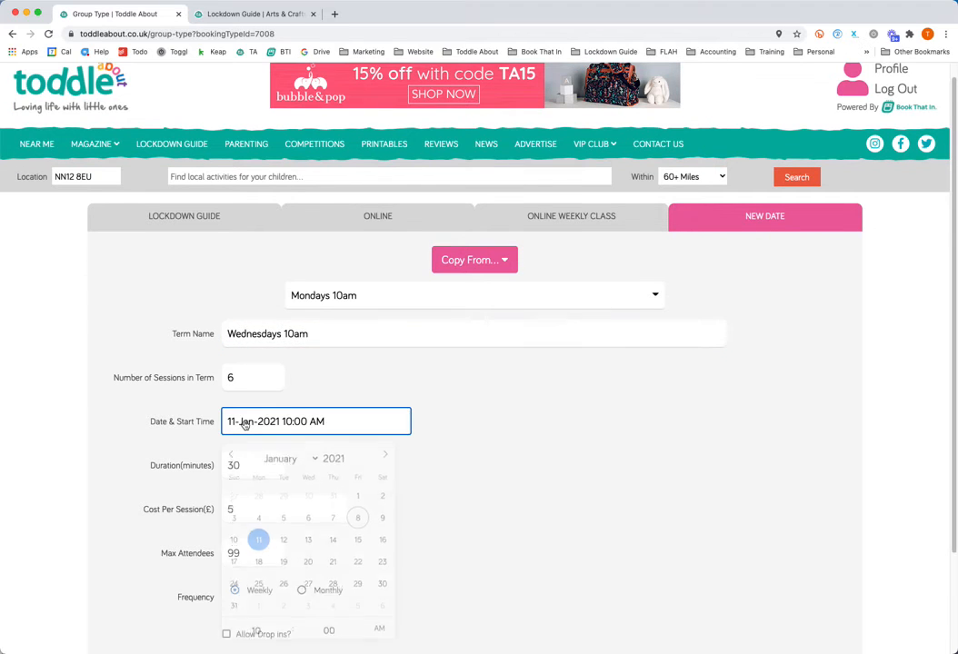
pyautogui.click(308, 546)
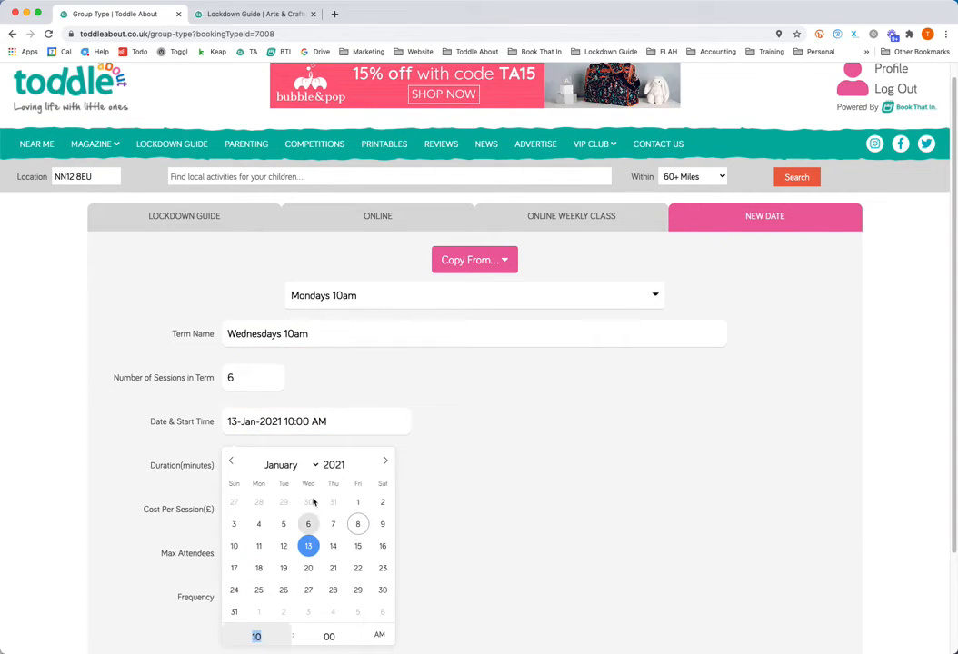
pyautogui.click(470, 445)
pyautogui.scroll(-2, 426, 437)
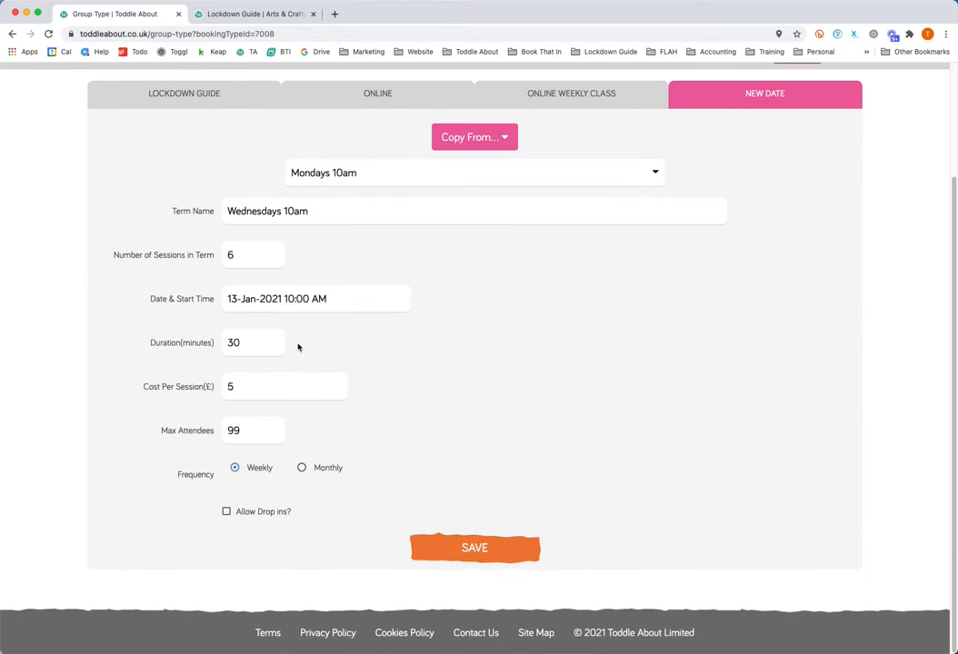
pyautogui.click(459, 549)
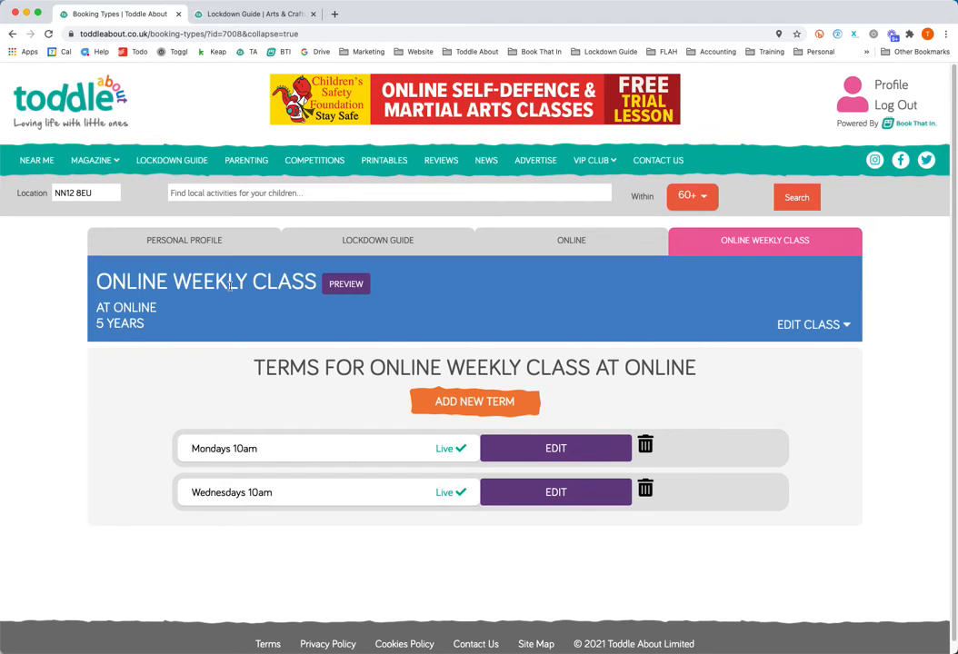
# Start a new class at the Online venue, copying its details from Online weekly class.
pyautogui.click(578, 241)
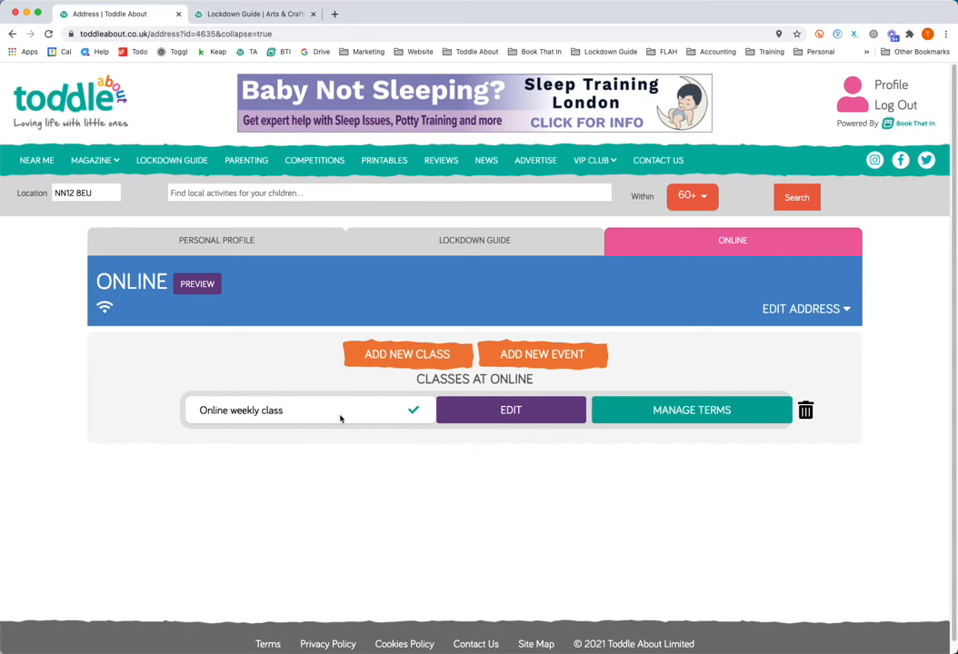
pyautogui.click(408, 357)
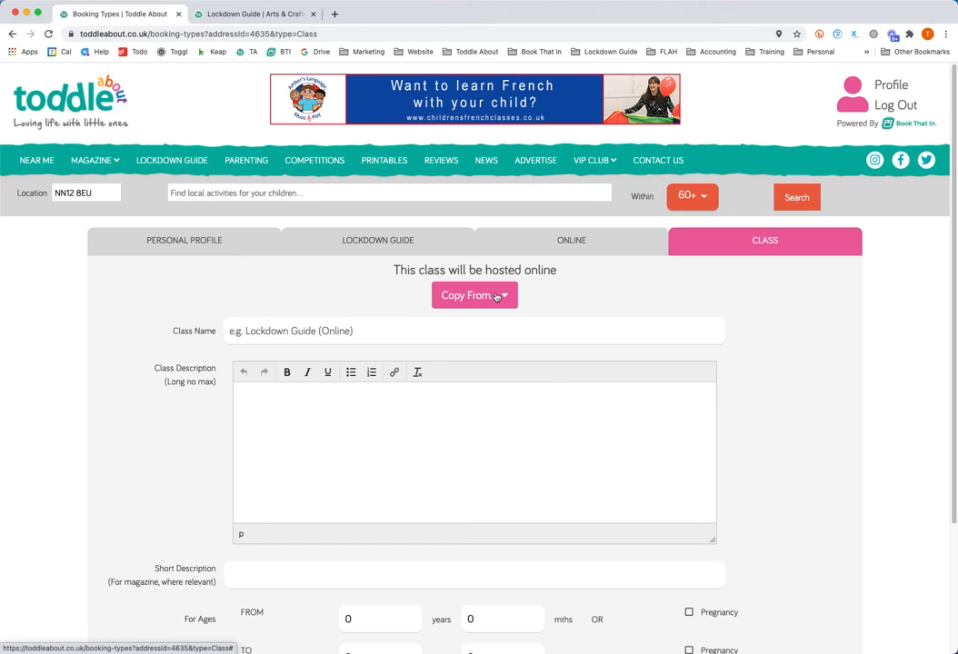
pyautogui.click(494, 297)
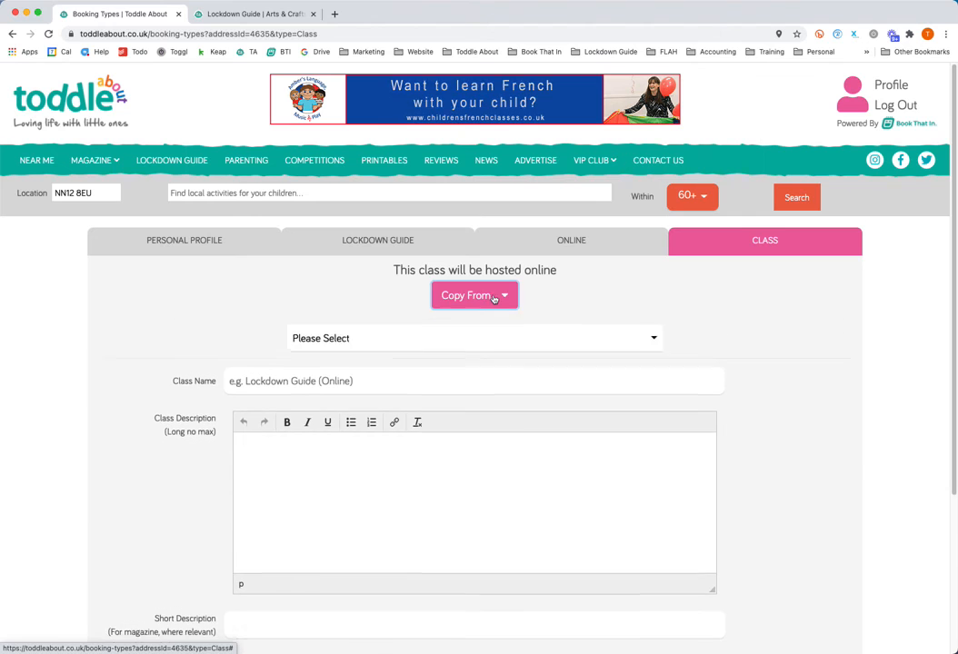
pyautogui.click(465, 339)
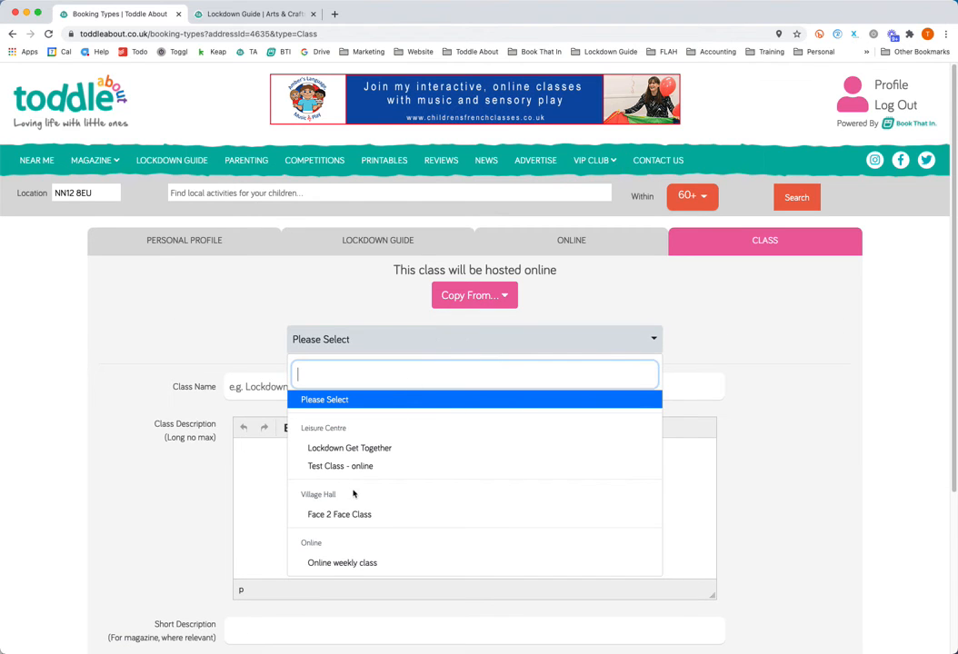
pyautogui.click(354, 563)
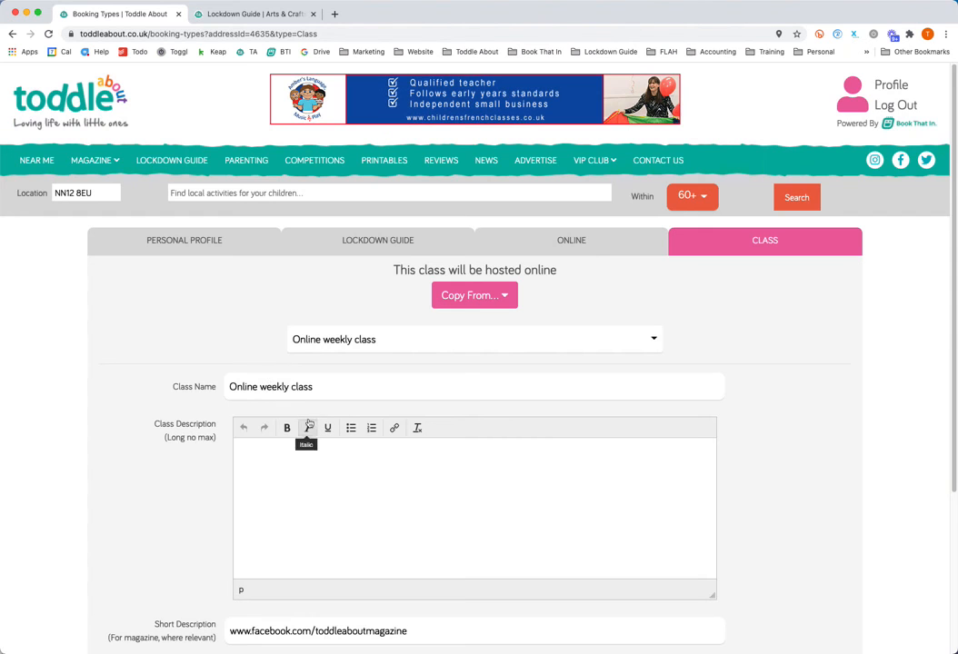
# Name the new class "Online weekly class - Toddlers" and enter "ssdvdfv" as its class description.
pyautogui.click(335, 385)
pyautogui.write('- ')
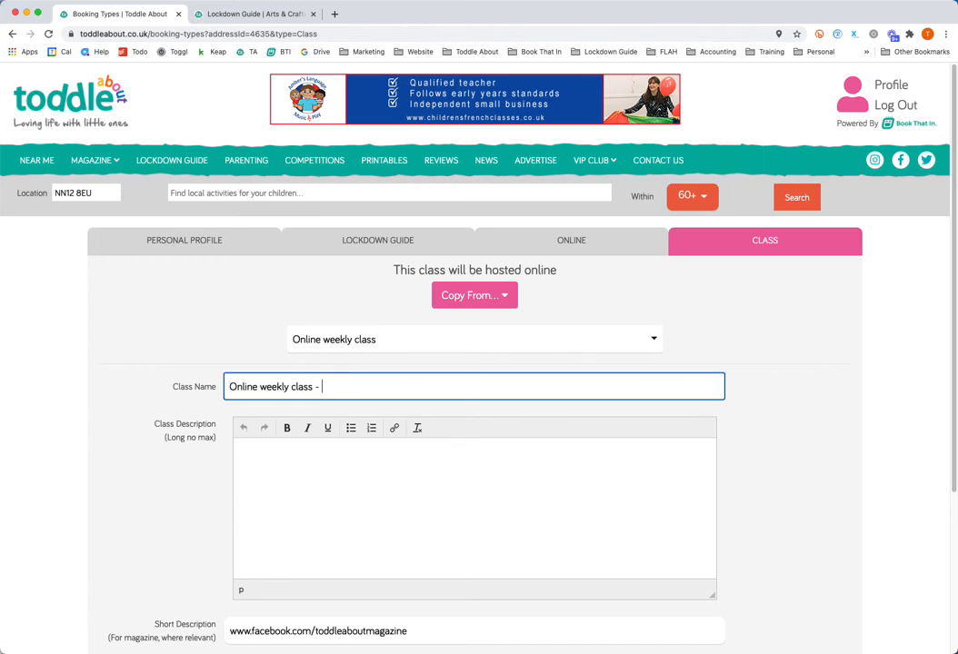
pyautogui.write('Toddlers')
pyautogui.click(328, 480)
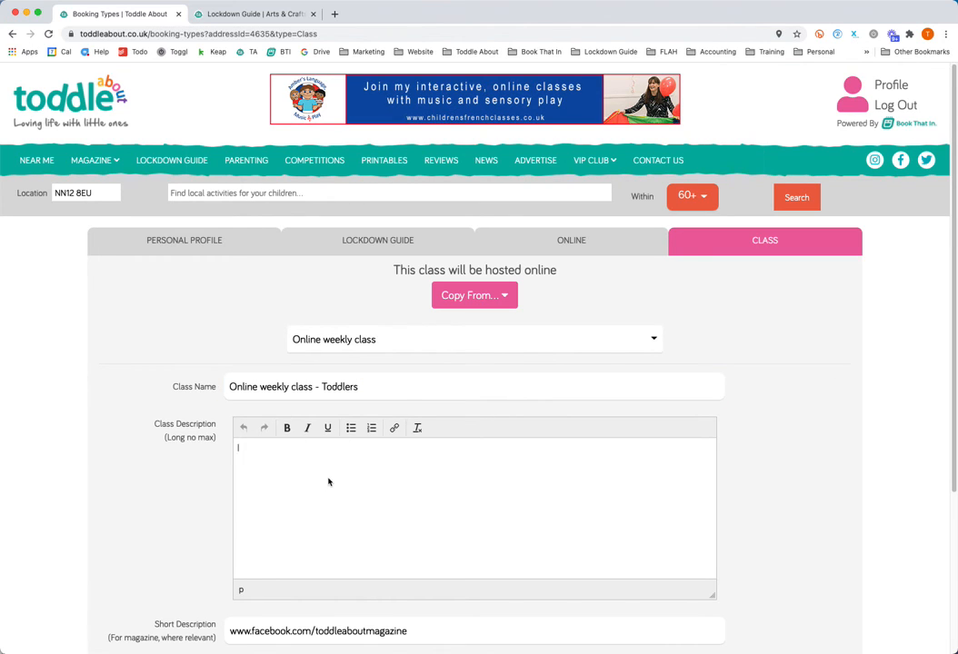
pyautogui.write('ssdvdfv')
# Set the Toddlers class's minimum age to 3 years and save the class.
pyautogui.scroll(-5, 319, 479)
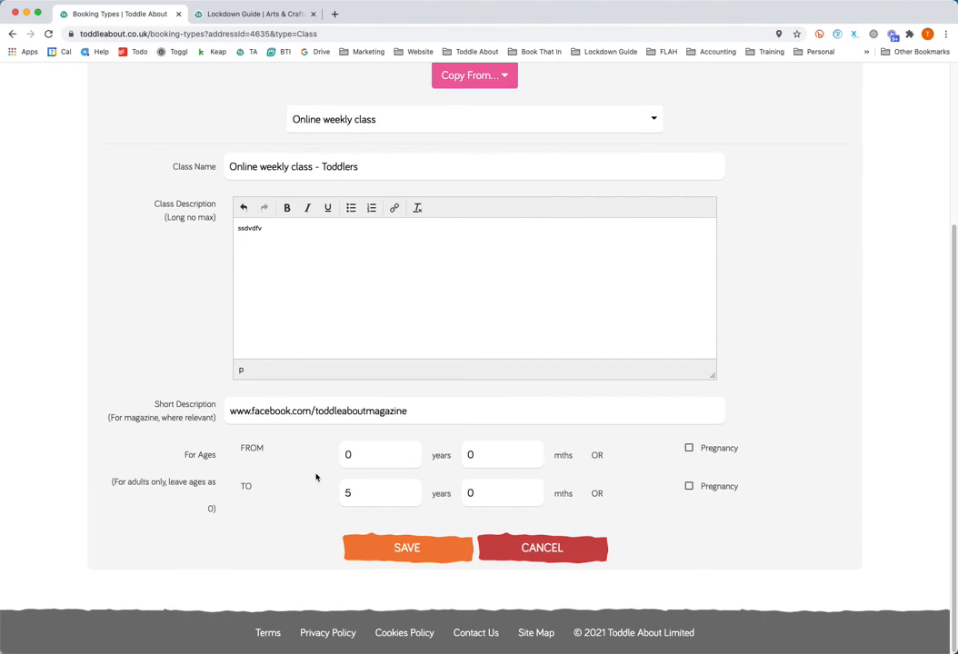
pyautogui.click(364, 456)
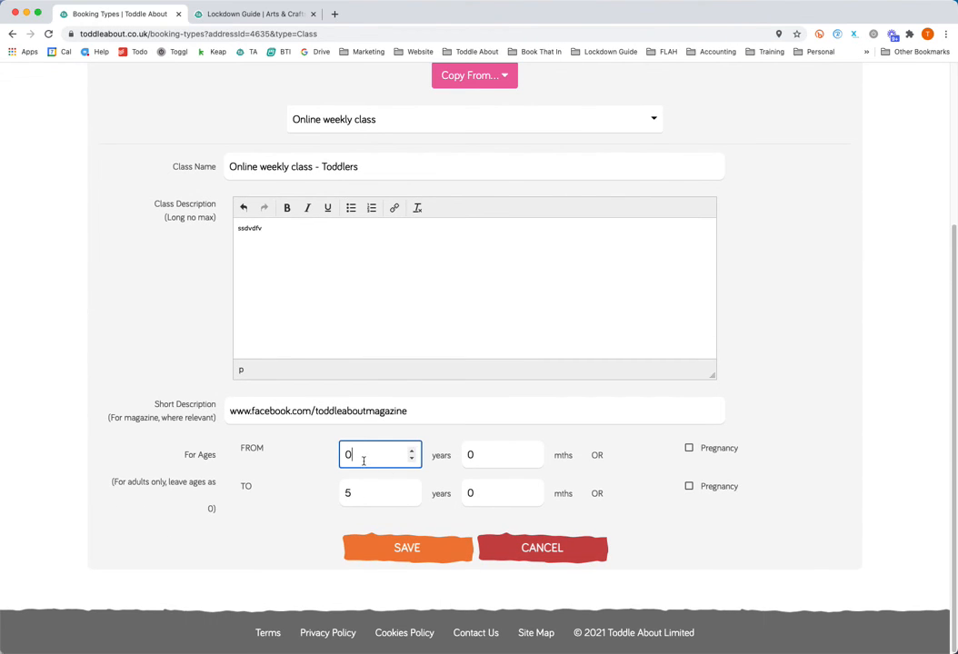
pyautogui.doubleClick(365, 456)
pyautogui.write('3')
pyautogui.click(400, 550)
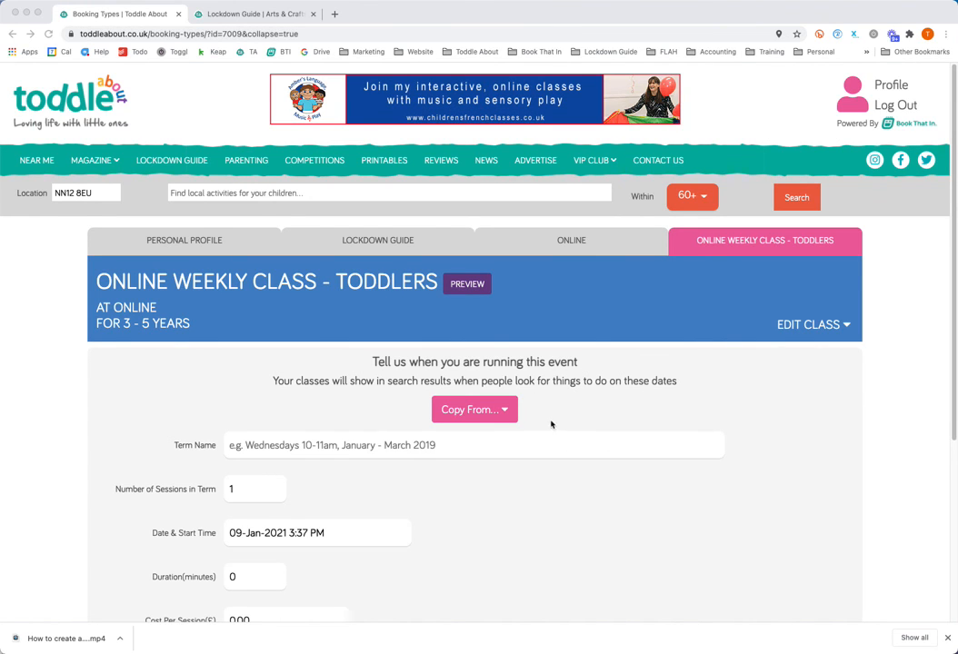
# Check which existing terms can be copied for the Toddlers class, without choosing one, and look over the empty term form.
pyautogui.scroll(-1, 551, 424)
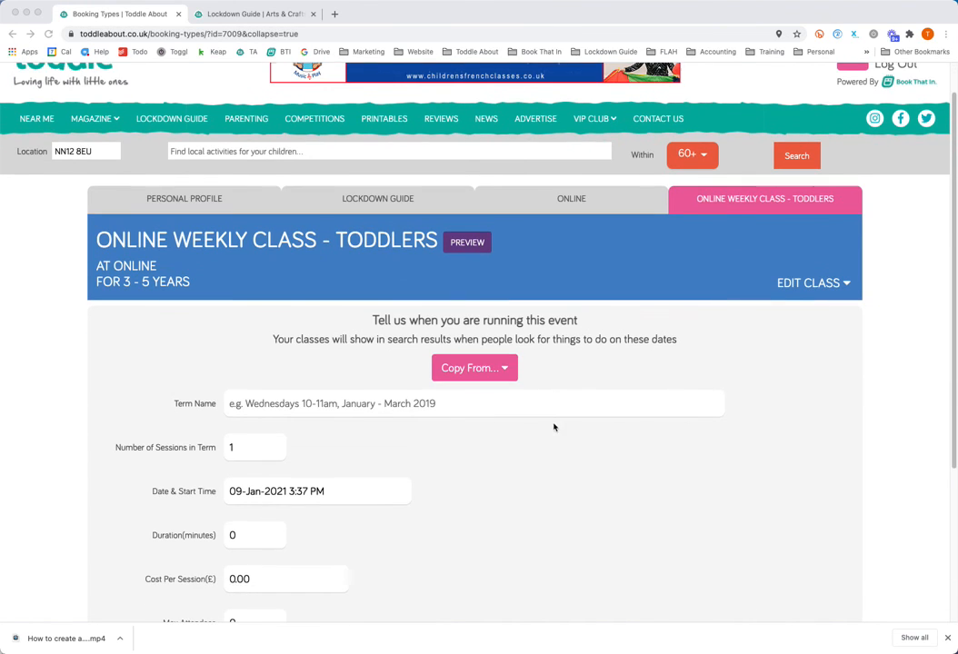
pyautogui.click(494, 371)
pyautogui.click(487, 408)
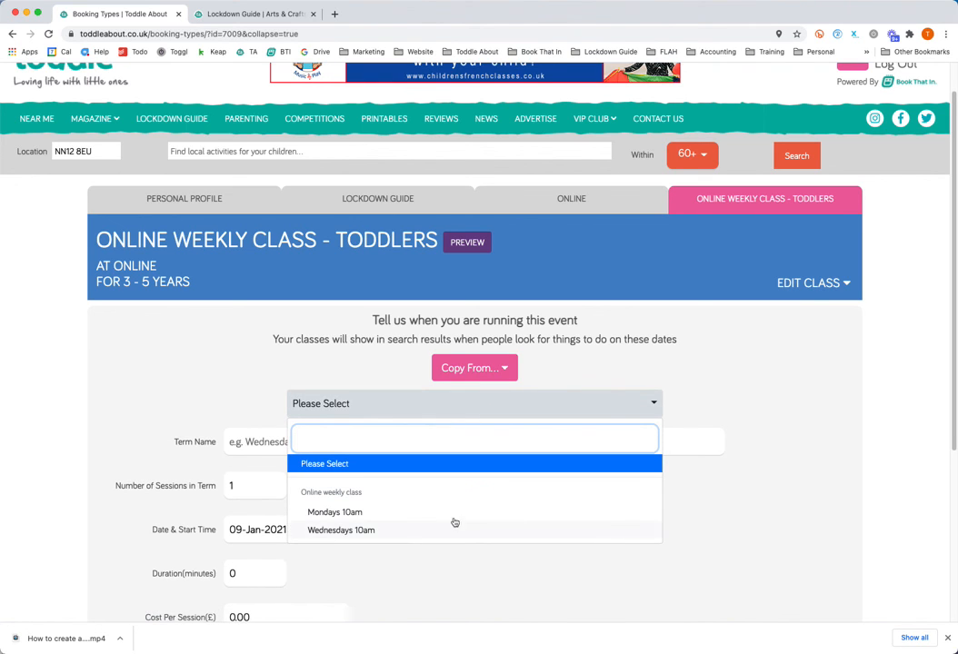
pyautogui.click(734, 400)
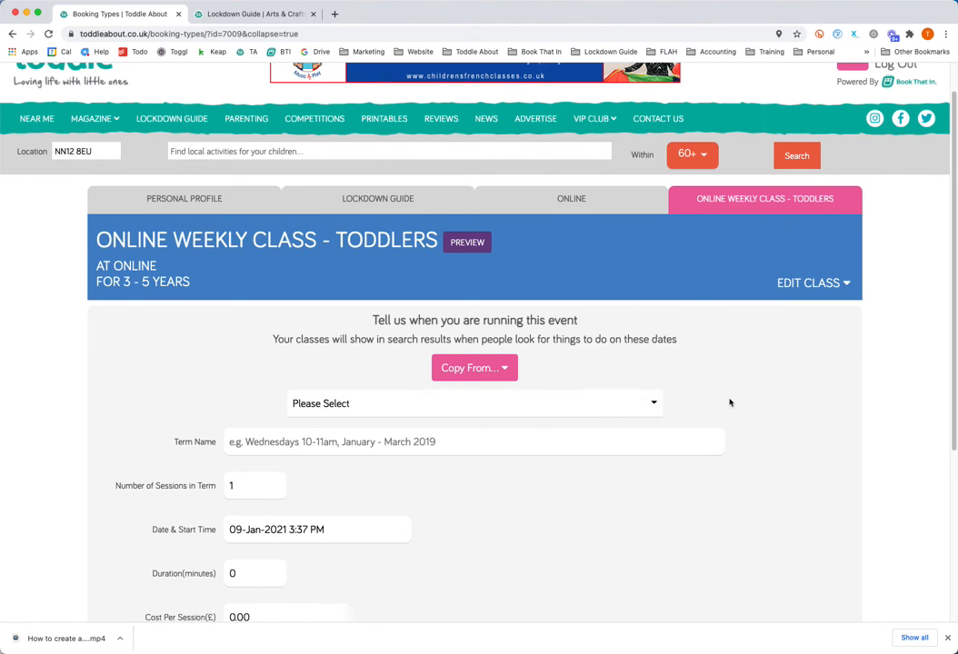
pyautogui.scroll(-1, 729, 403)
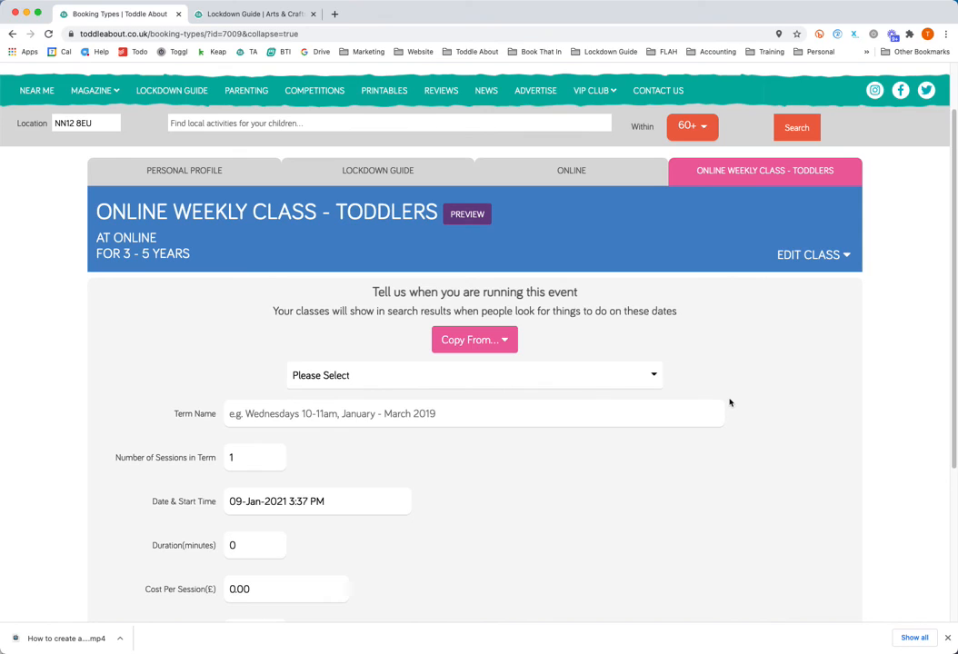